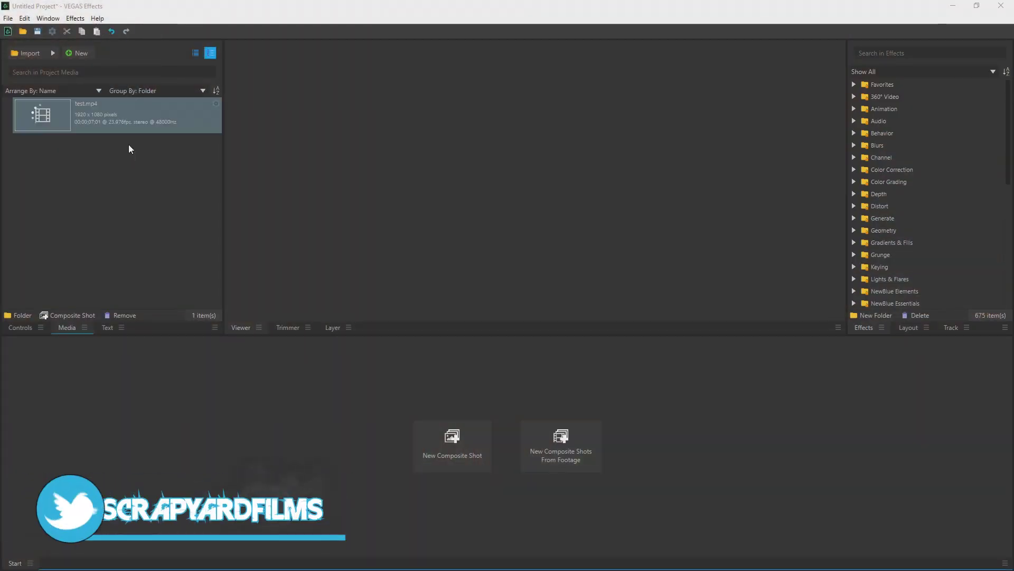
Create a composite shot from the test.mp4 clip and play the footage.
drag(39, 115, 178, 433)
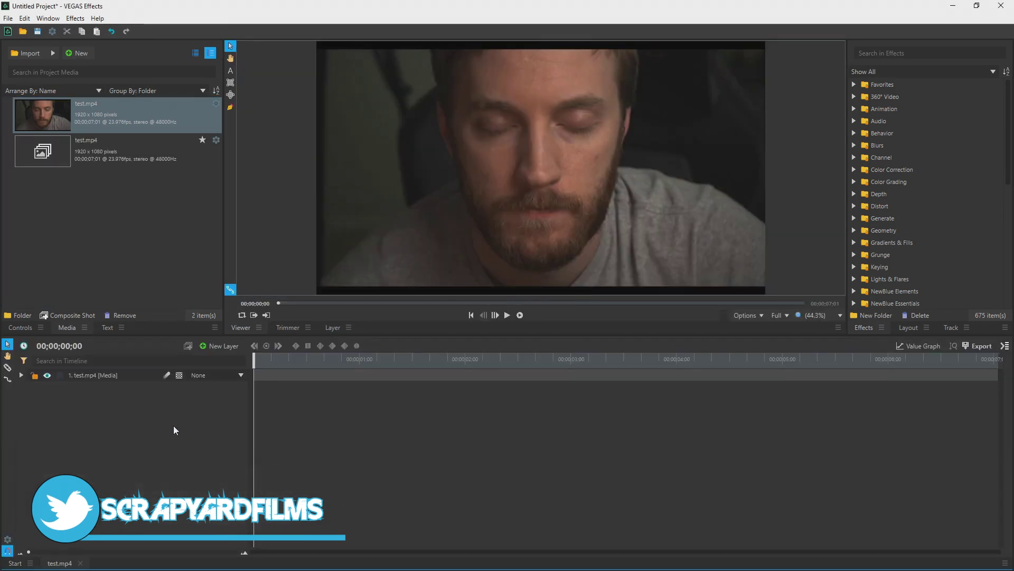
click(510, 316)
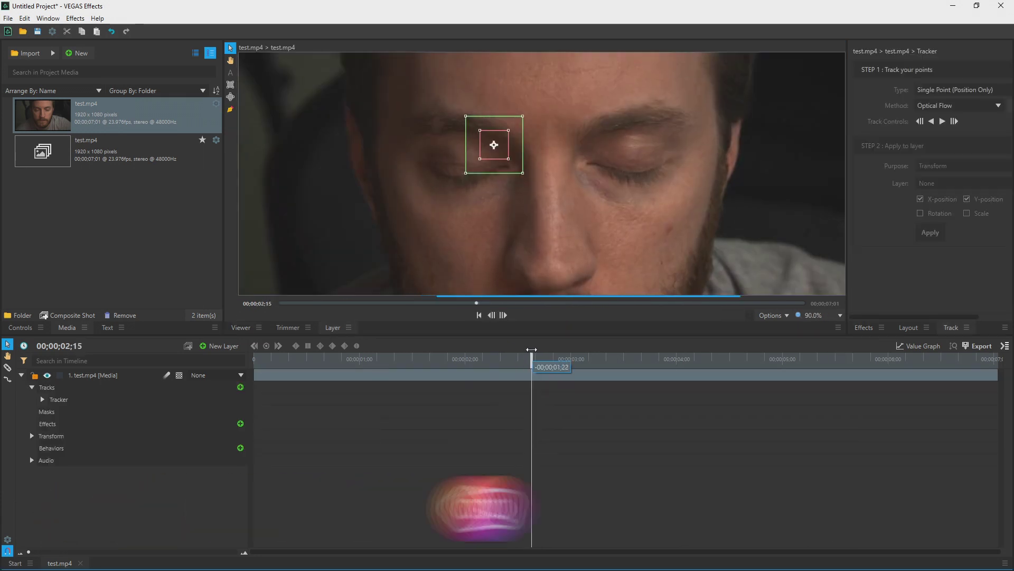
At 00;00;02;18, place the single-point tracker at the left eye's inner corner and track the clip forward using Optical Flow.
drag(531, 349, 544, 347)
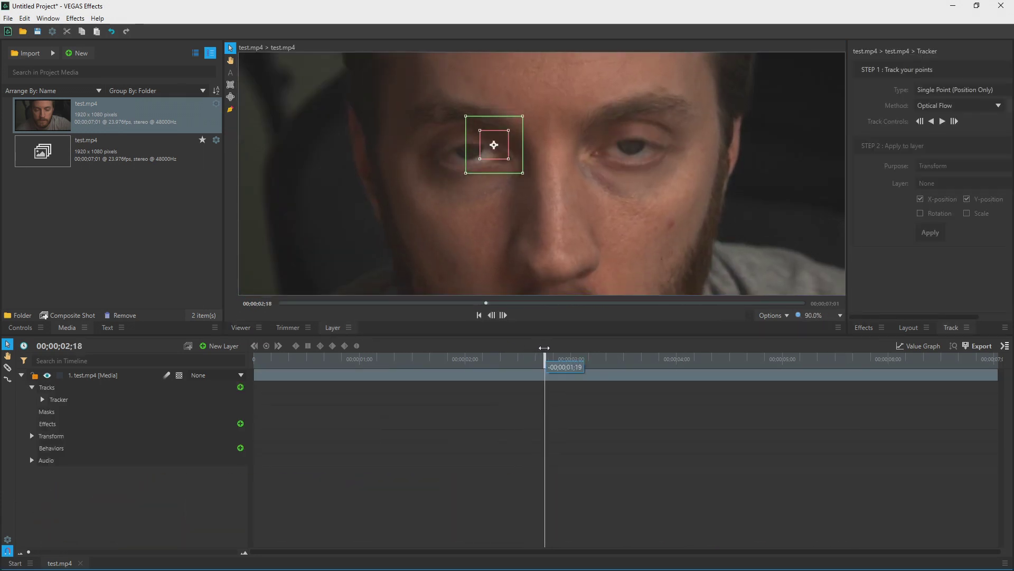
drag(512, 150, 513, 168)
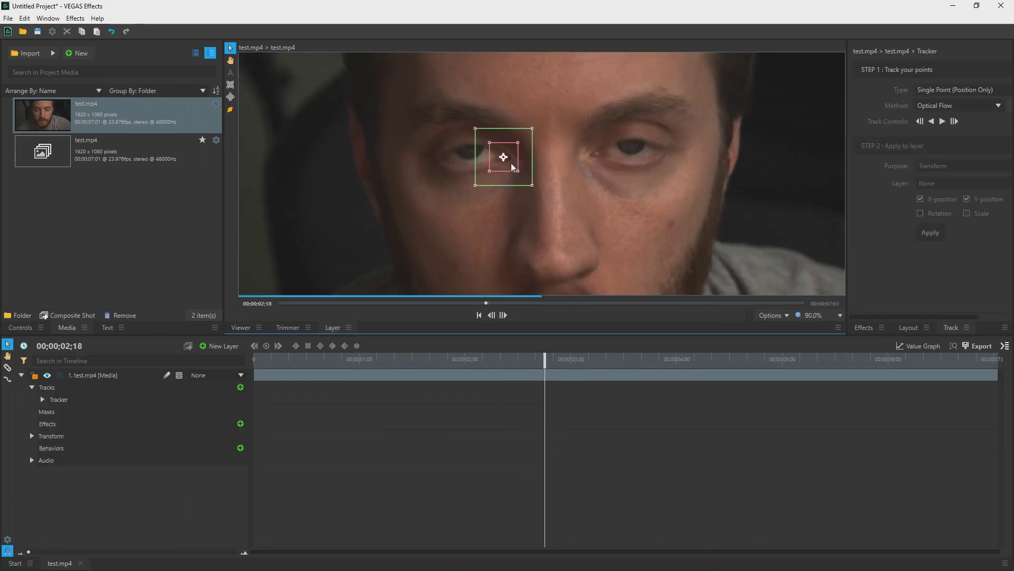
click(942, 122)
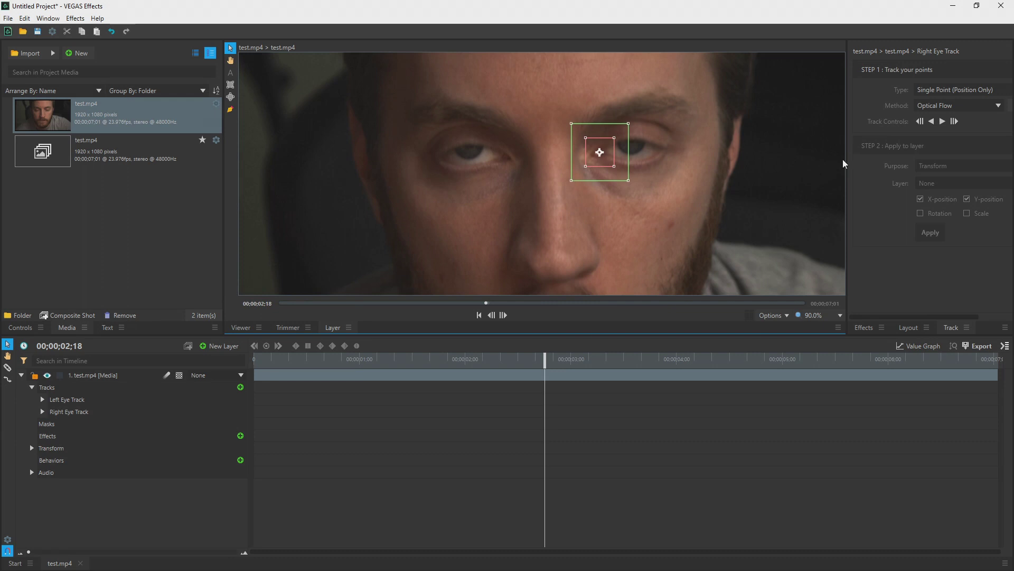
click(942, 122)
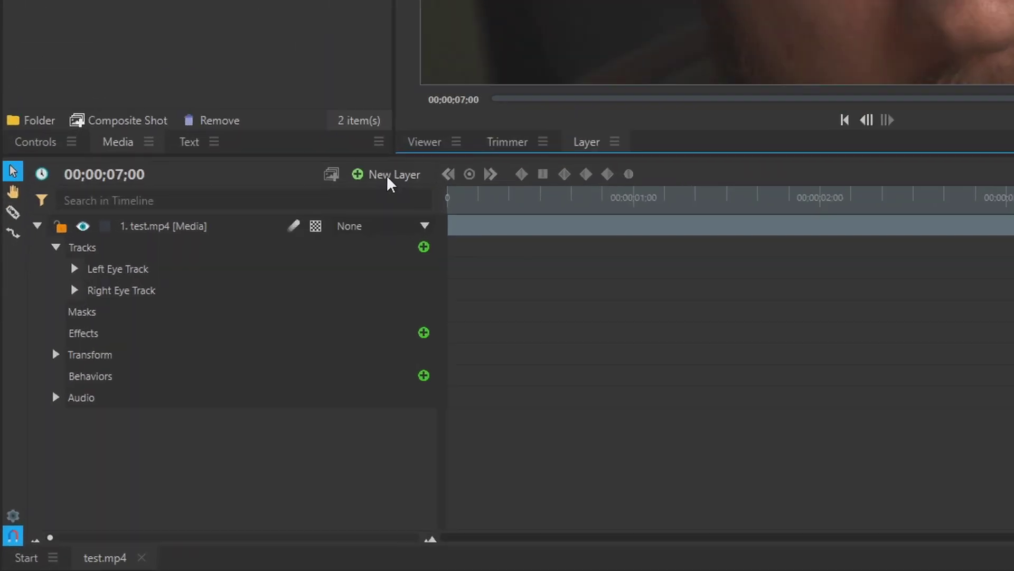
Add a new point layer and name it Left Eye Point.
click(226, 342)
click(461, 240)
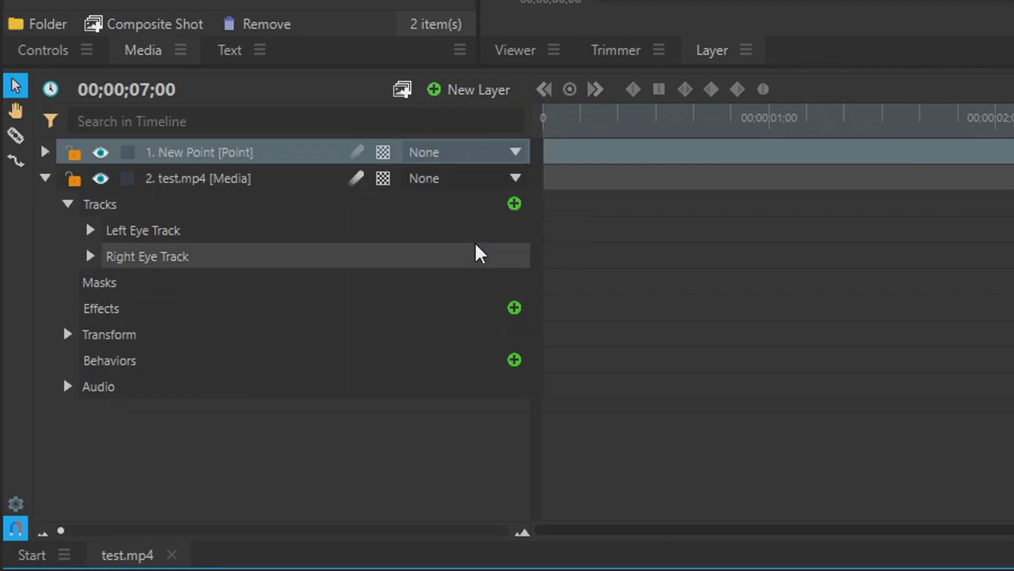
double_click(225, 152)
text(Left Eye Point)
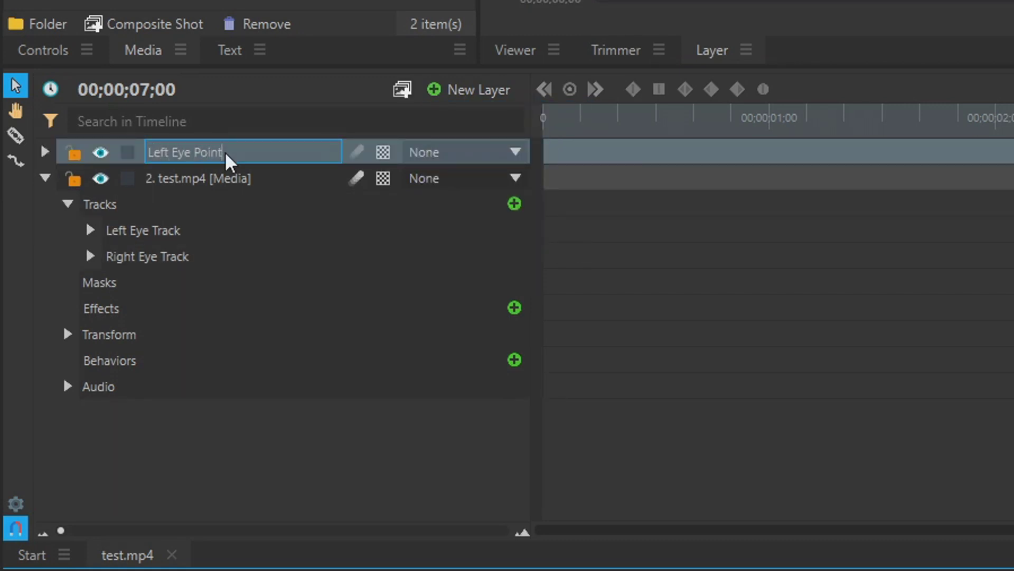
key(Return)
Duplicate the Left Eye Point layer and rename the copy Right Eye Point.
key(ctrl+d)
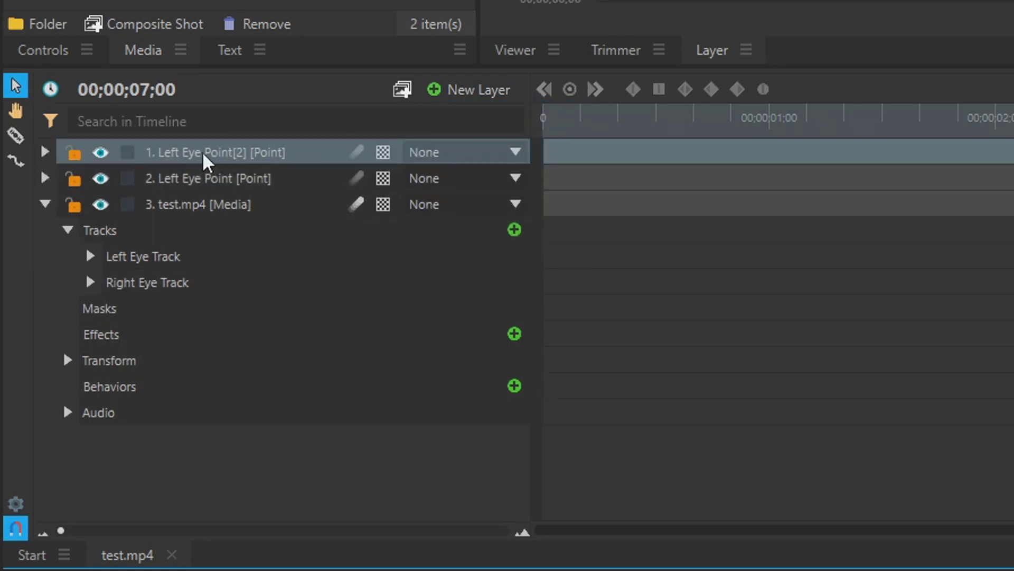
double_click(202, 153)
text(Right Eye Point)
key(Return)
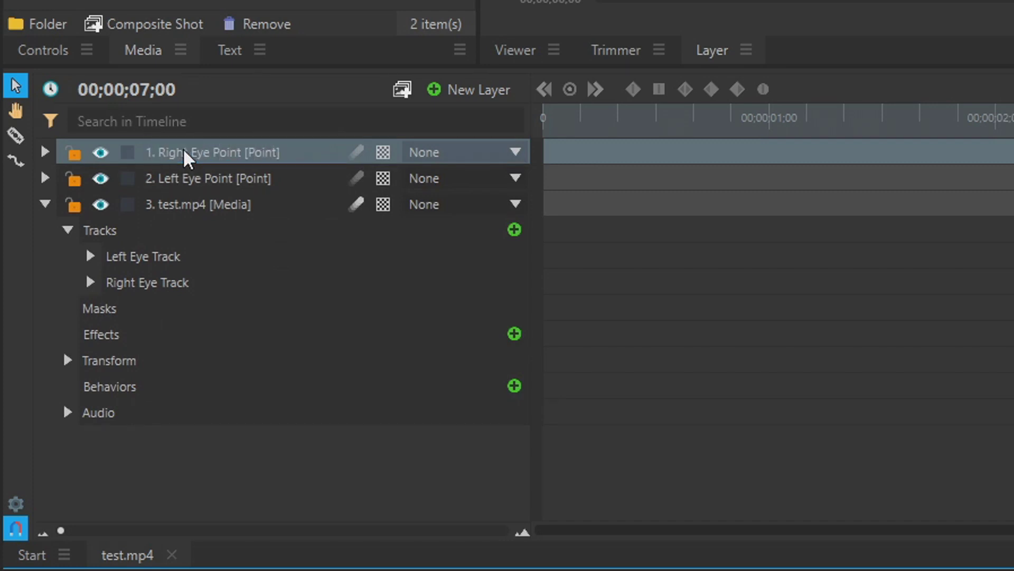
Apply the Left Eye Track's X and Y position data to the Left Eye Point layer's transform.
click(146, 257)
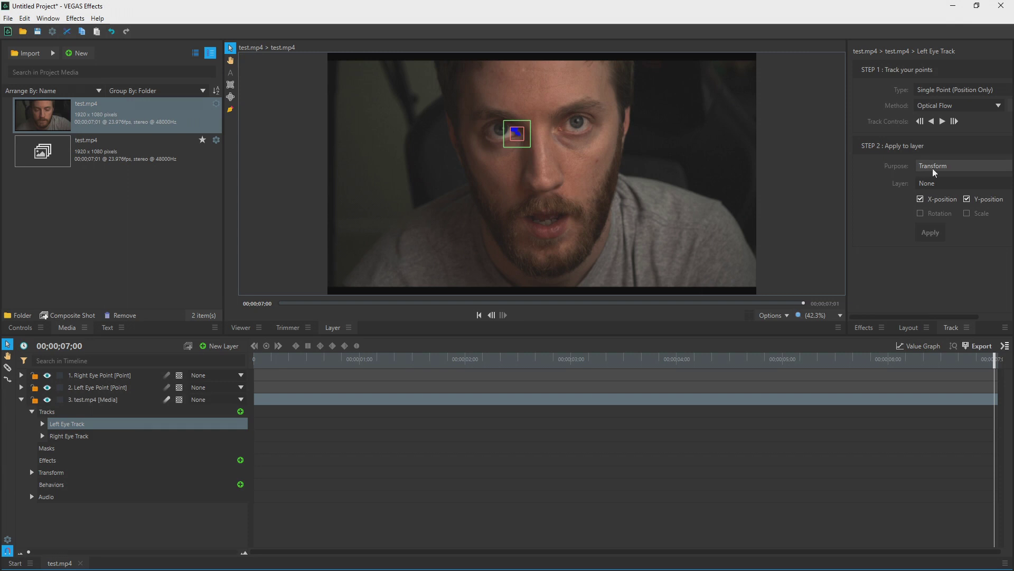
click(936, 183)
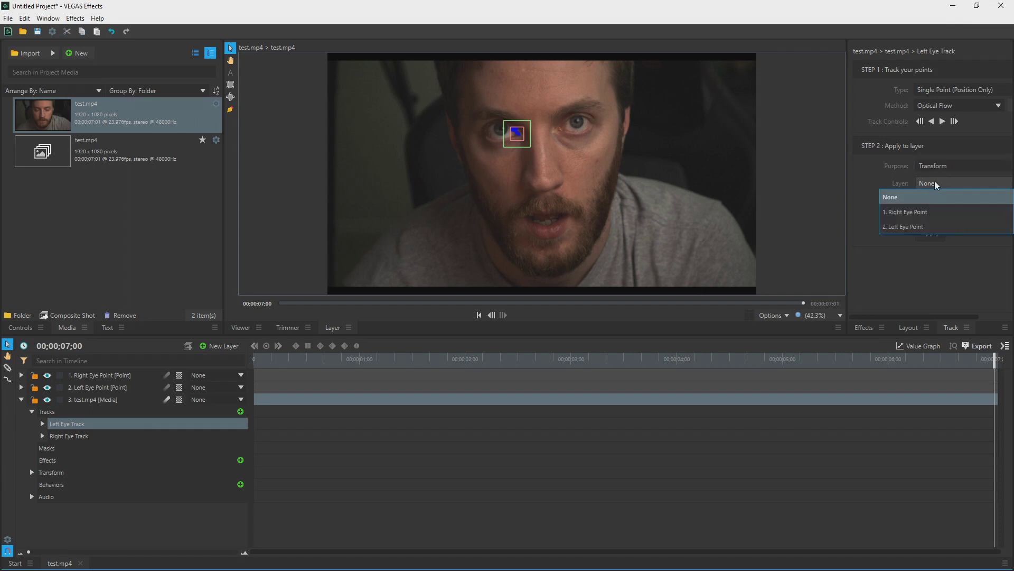
click(926, 227)
click(933, 234)
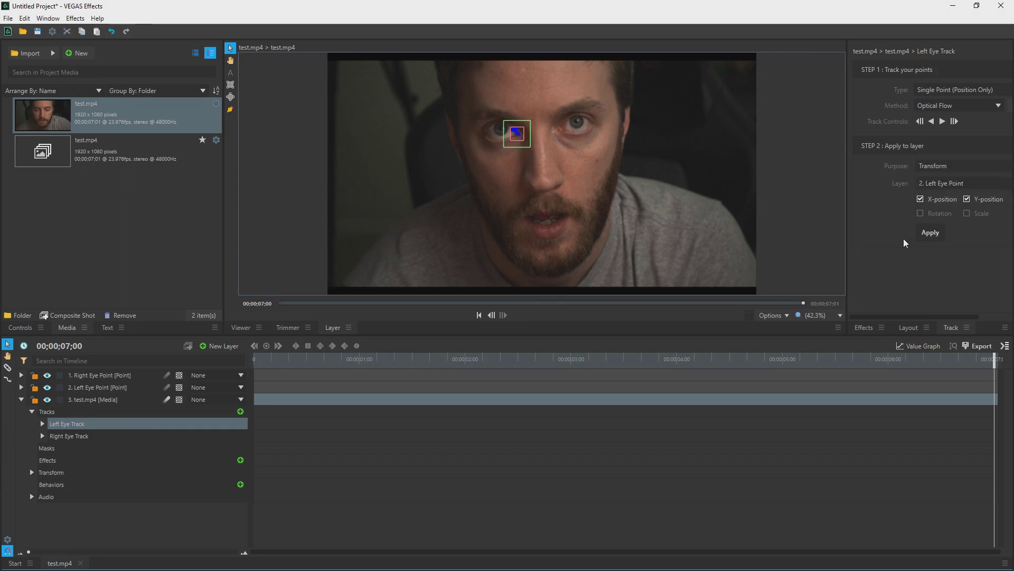
Apply the Right Eye Track's X and Y position data to the Right Eye Point layer's transform.
click(102, 434)
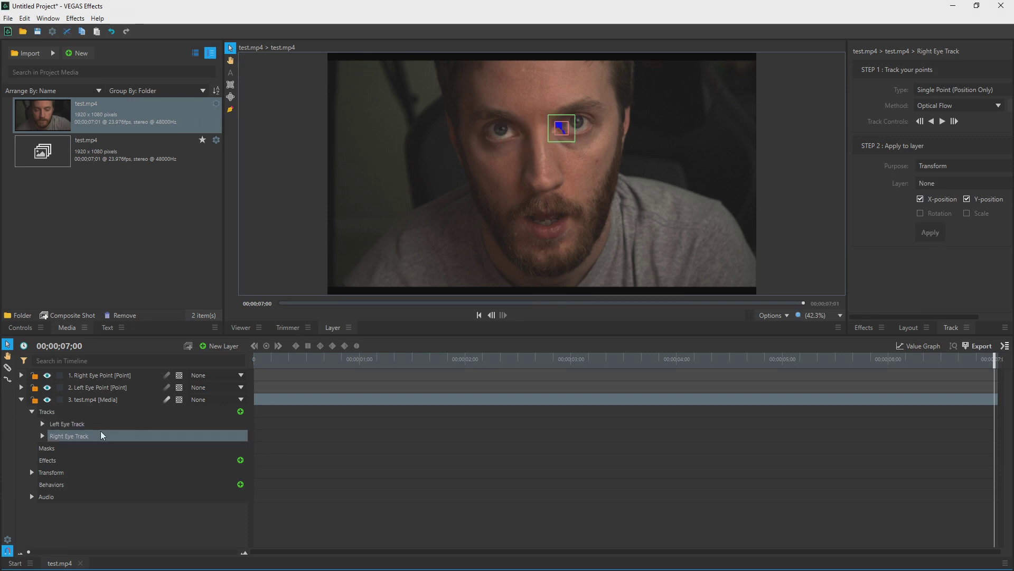
click(938, 185)
click(919, 212)
Create a green 1920 x 1080 plane layer named Left Eye Plane.
click(219, 346)
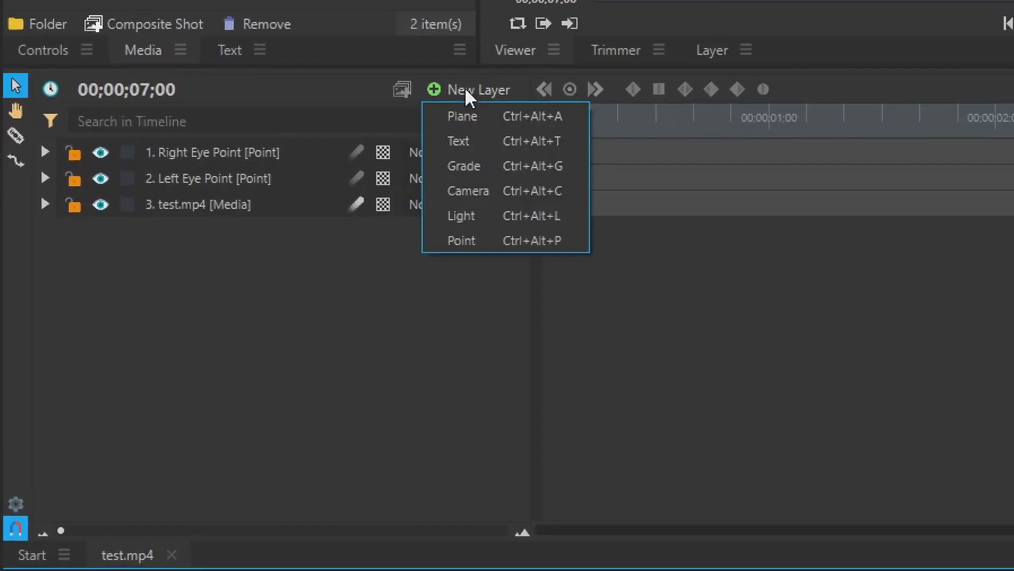
click(462, 117)
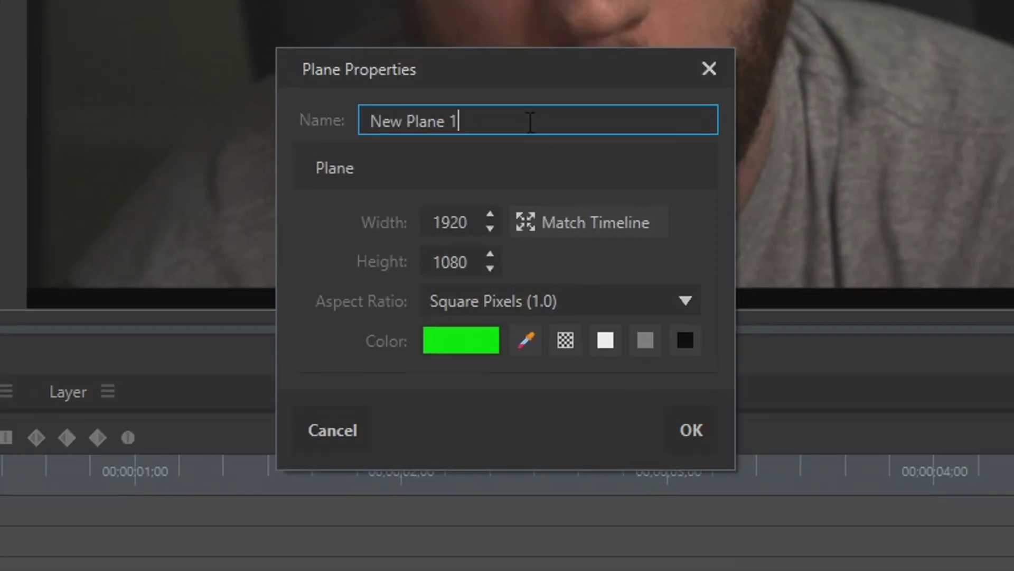
drag(530, 122, 137, 85)
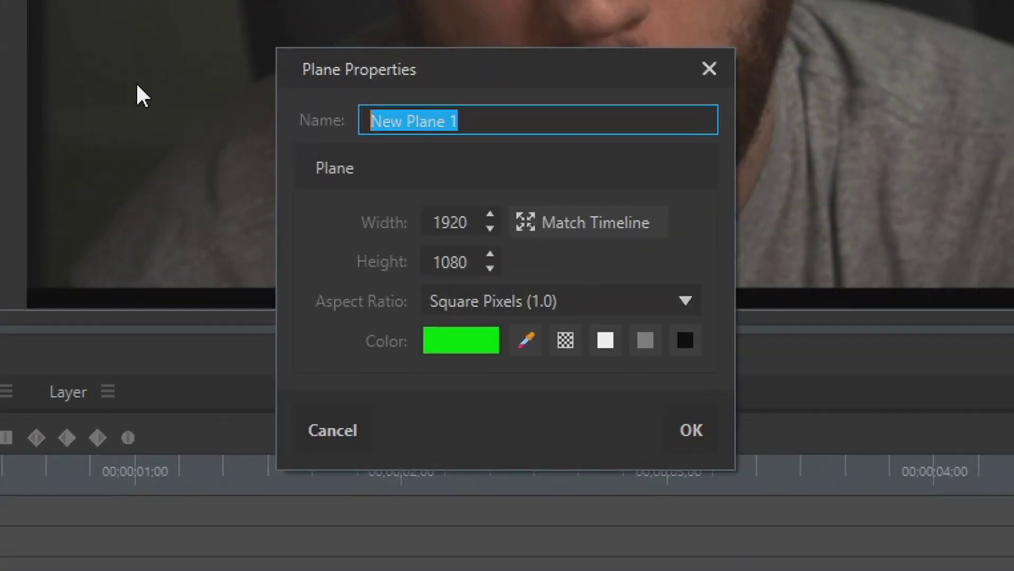
text(Left Eye)
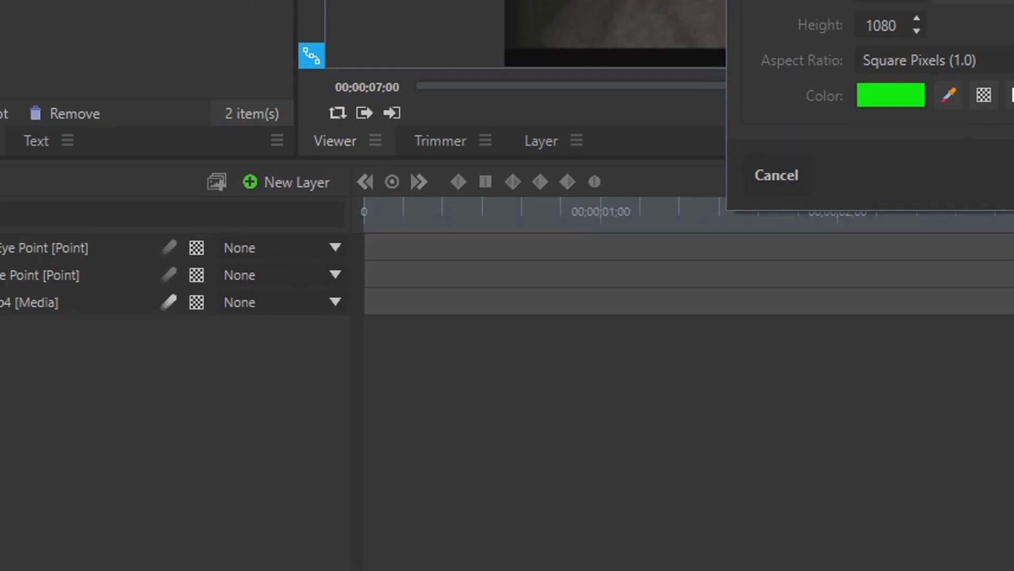
click(691, 429)
Parent the Left Eye Plane to the Left Eye Point layer, expand its properties and hide the plane.
click(430, 154)
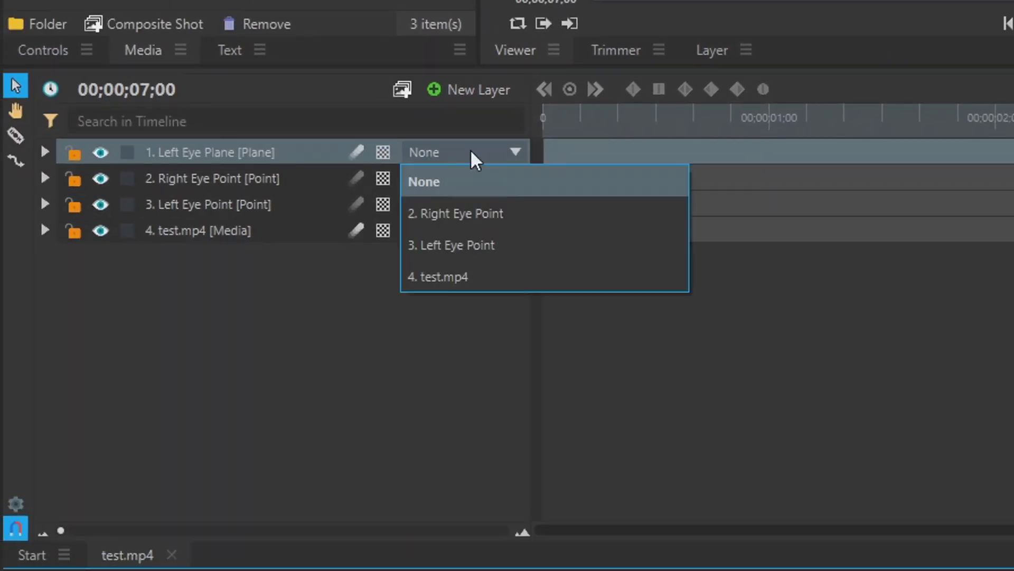
click(485, 247)
click(45, 153)
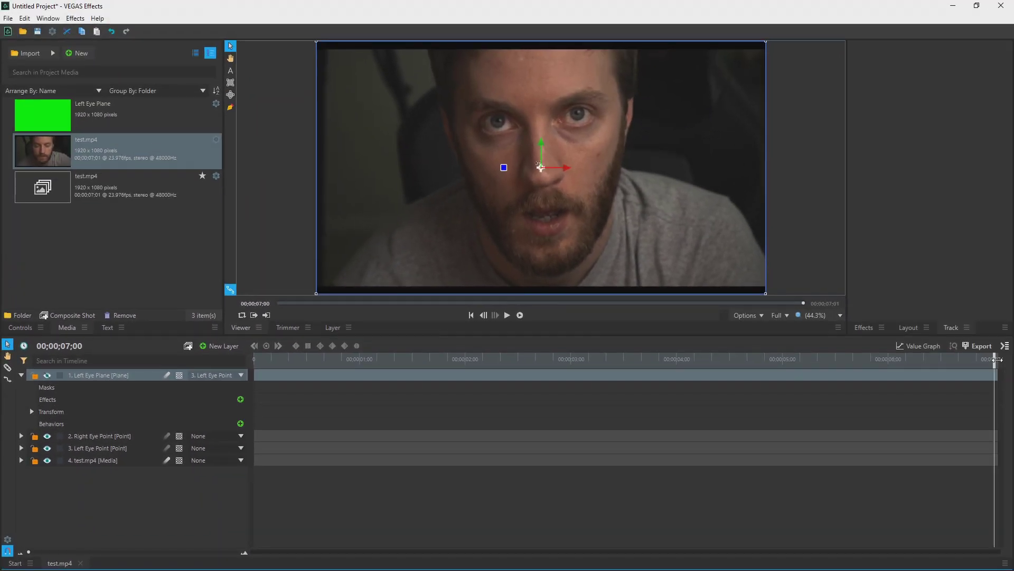
At 00;00;04;03, draw a closed freehand mask on the Left Eye Plane around the visible left eyeball, and show the plane again.
drag(997, 360, 655, 370)
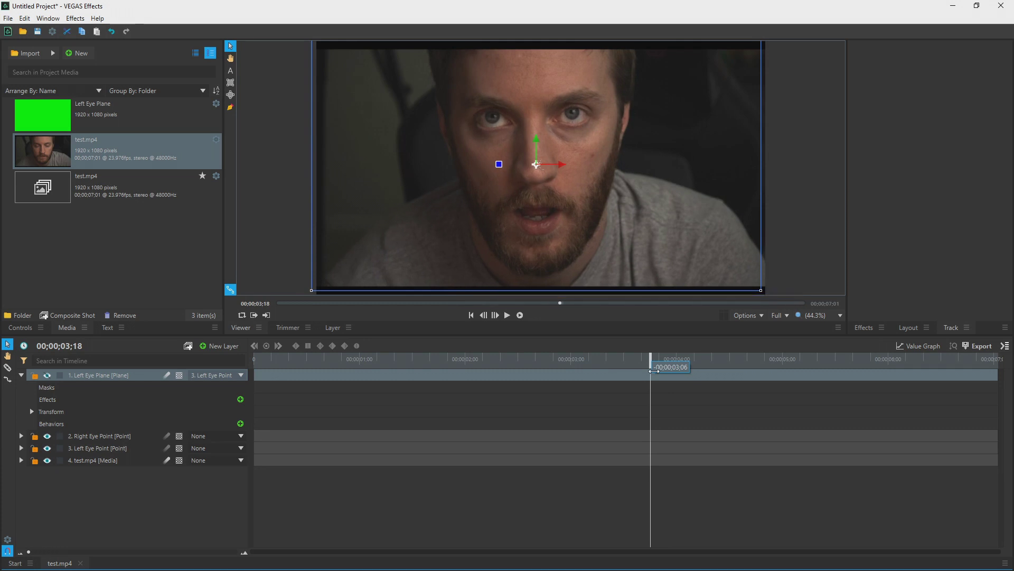
drag(655, 371, 695, 371)
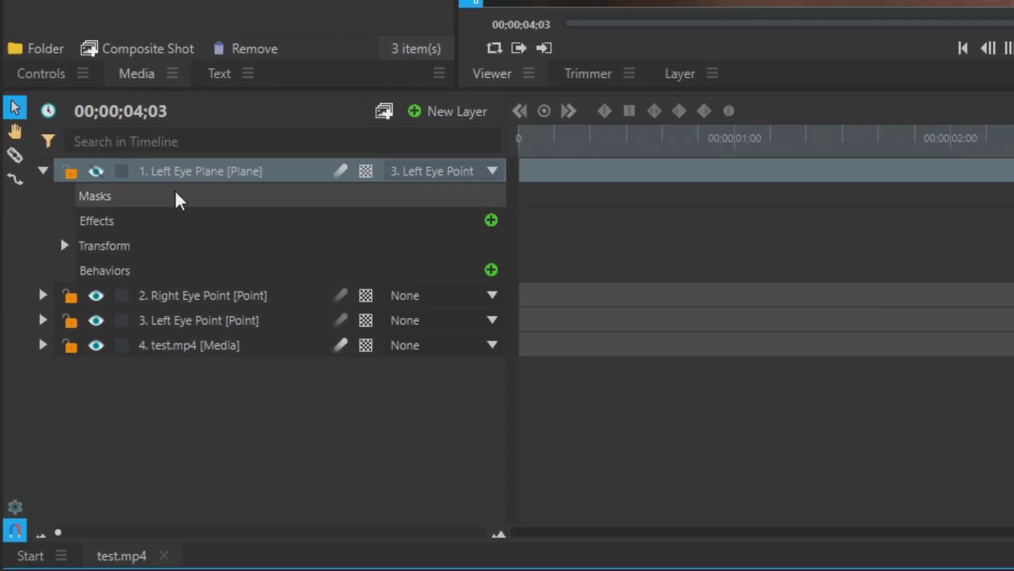
click(138, 257)
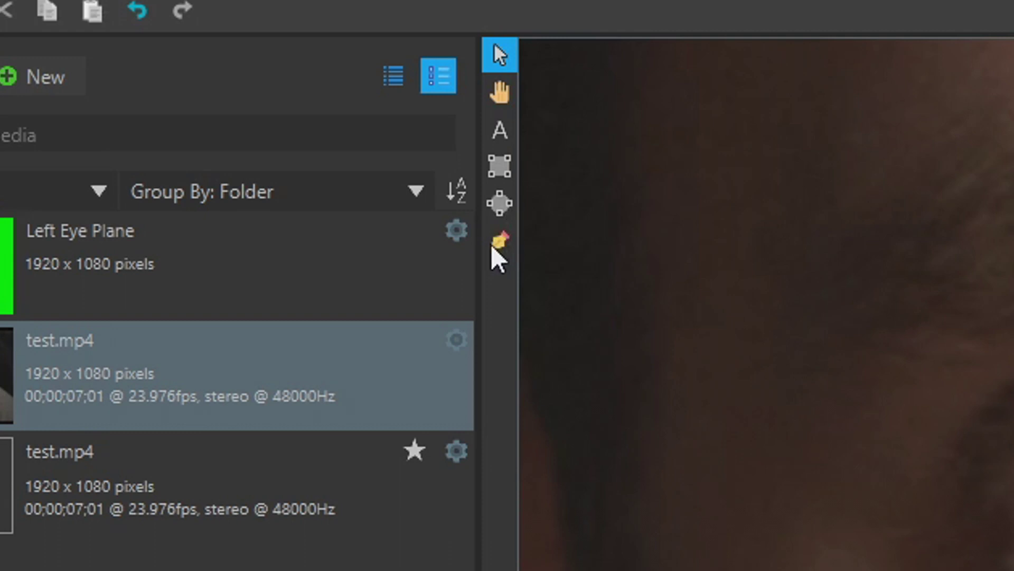
click(492, 92)
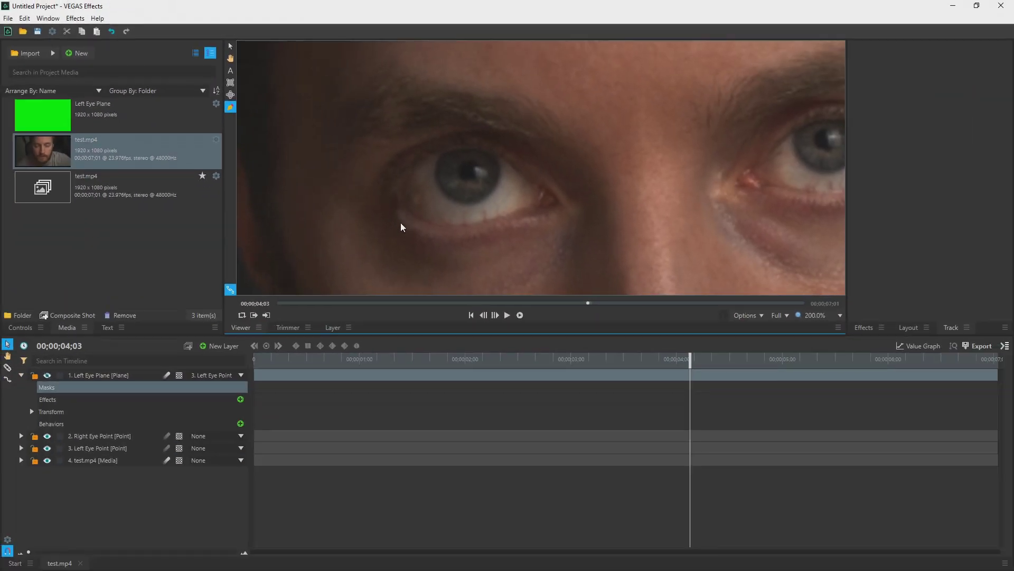
click(400, 196)
click(406, 209)
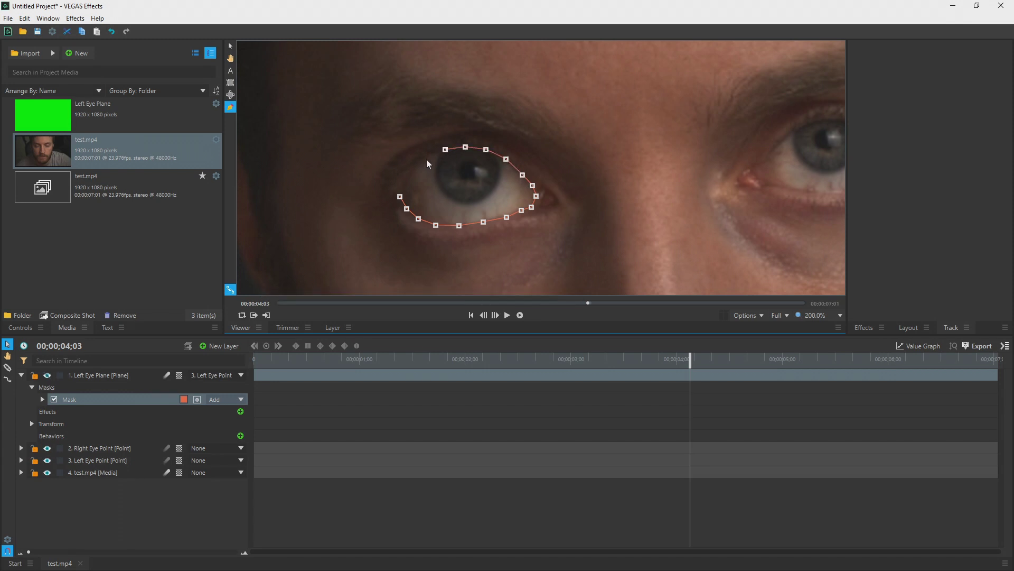
click(400, 197)
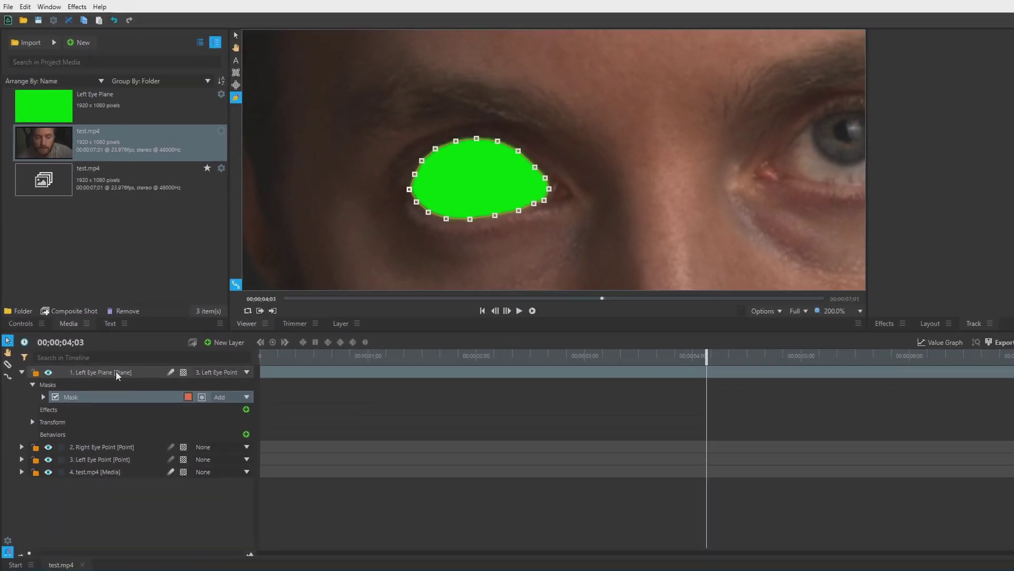
Add a narrow vertical ellipse mask over the left pupil on the Left Eye Plane and set its blend mode to Intersect.
click(116, 384)
click(231, 95)
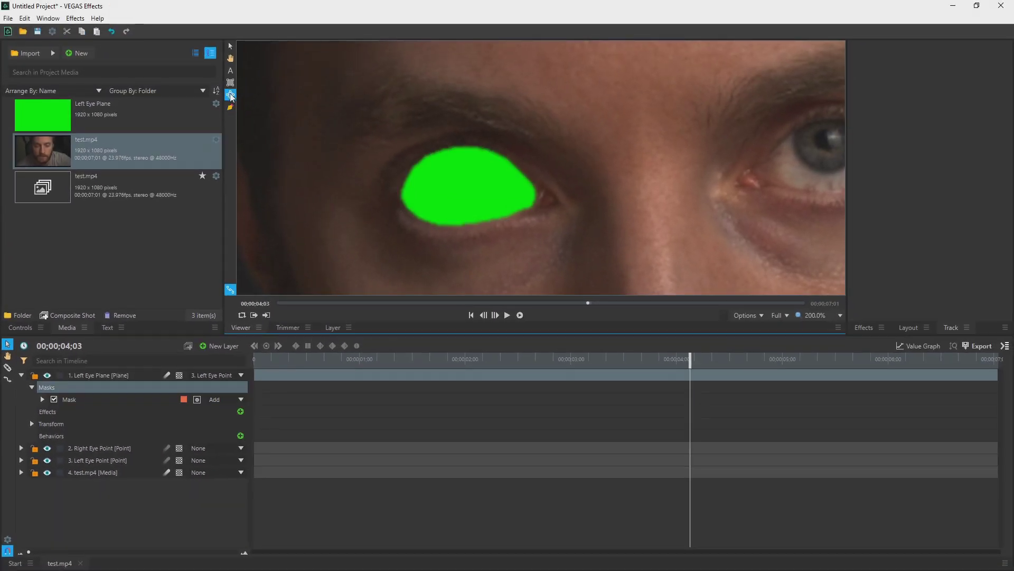
drag(445, 134, 490, 251)
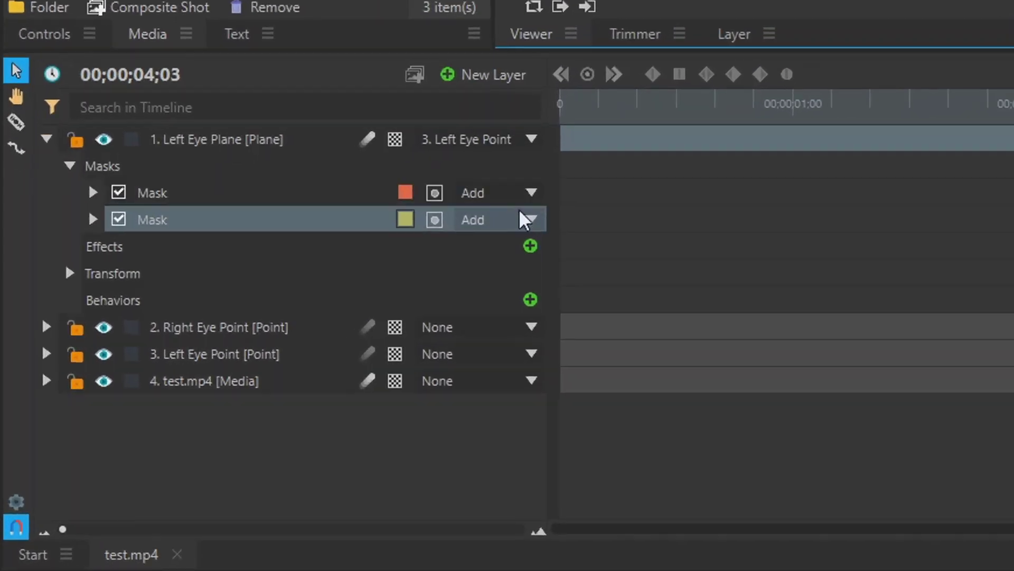
click(239, 413)
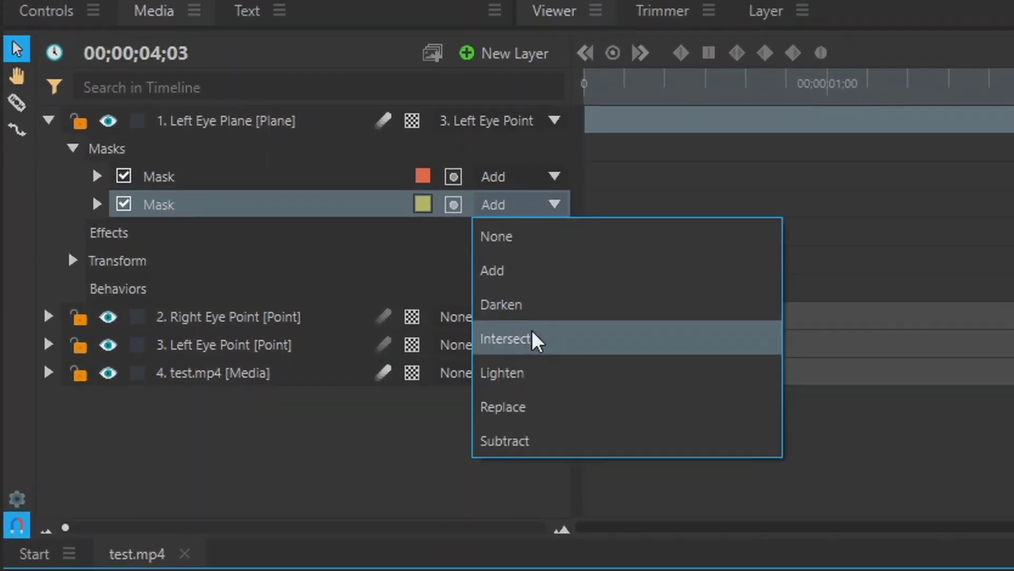
click(528, 336)
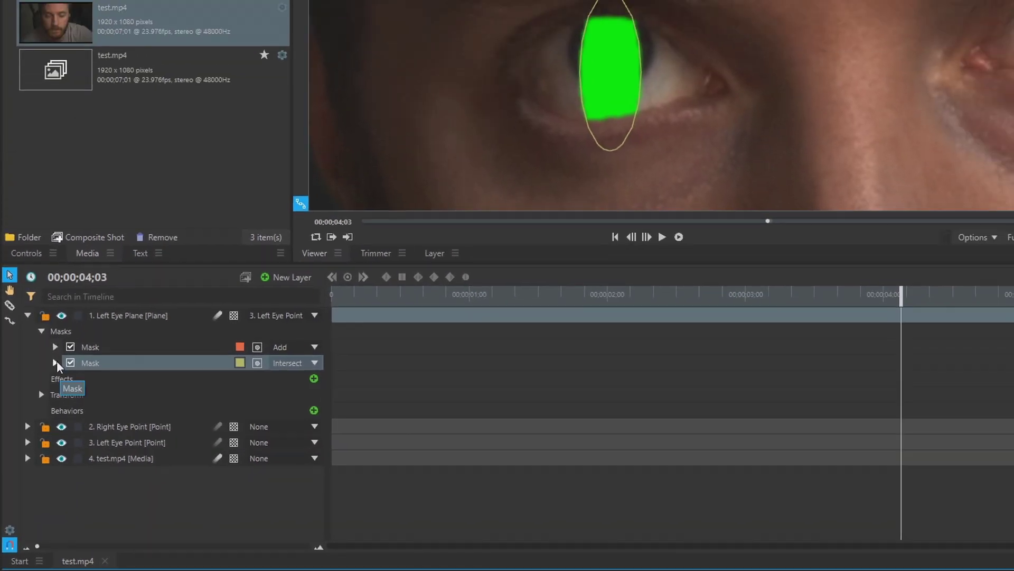
Set the ellipse mask's expansion to 41 px and its feather strength to 46 px.
click(56, 362)
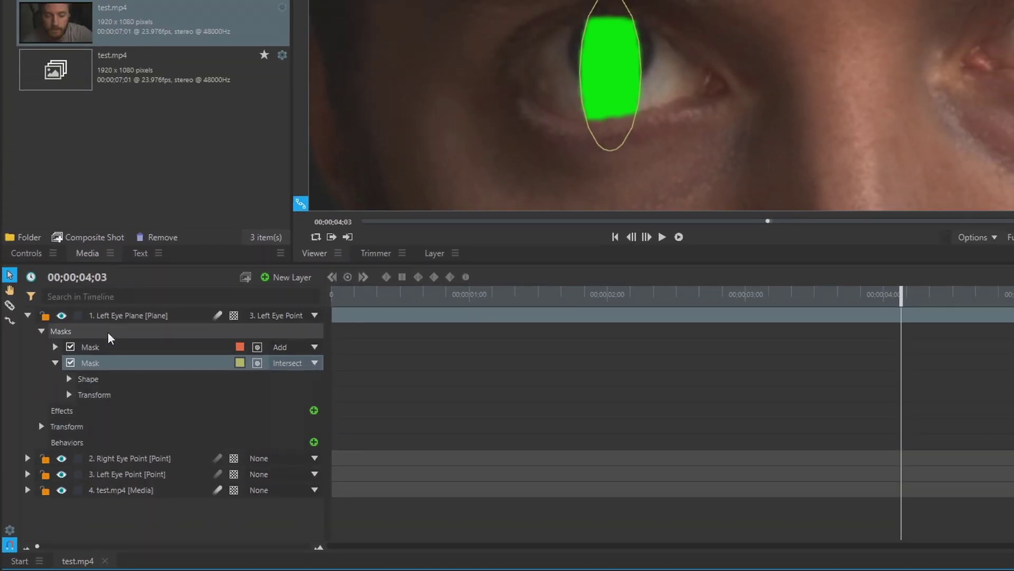
click(69, 378)
drag(301, 426, 323, 427)
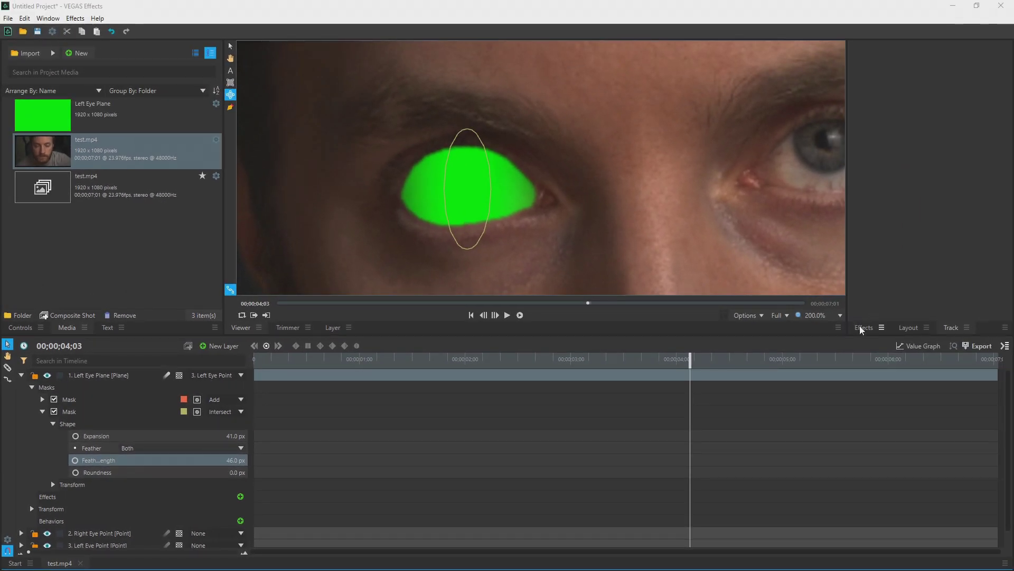
Search the effects for "gradie" and apply the Radial Gradient effect to the Left Eye Plane.
click(863, 328)
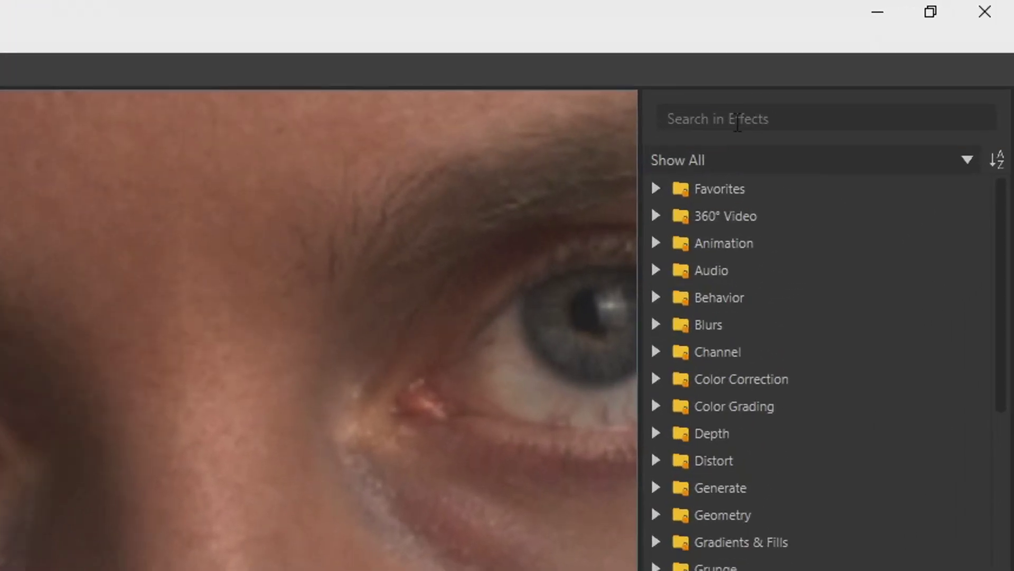
click(738, 122)
text(gradie)
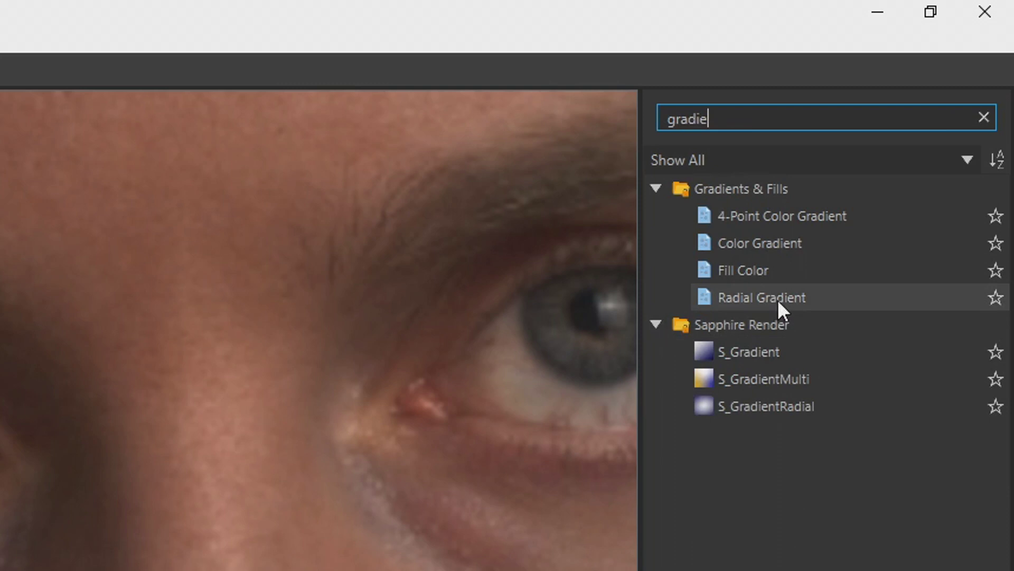
click(778, 299)
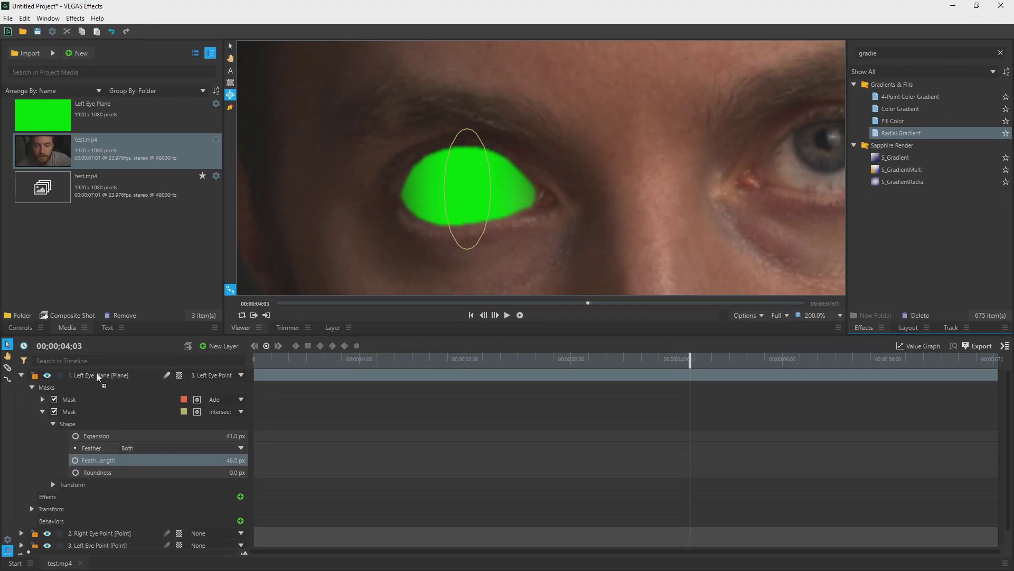
drag(98, 377, 99, 377)
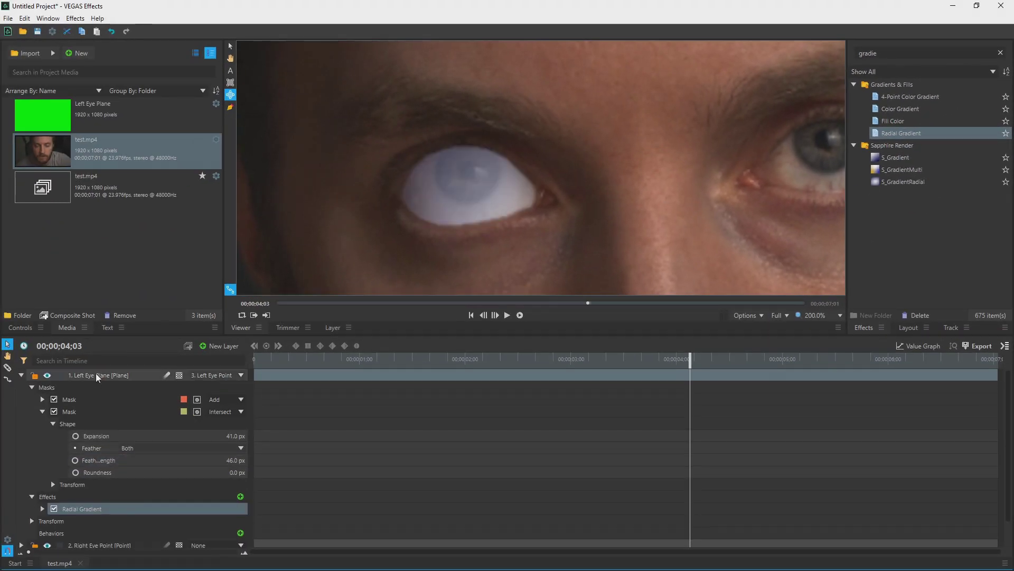
Expand the Radial Gradient's inner and outer radius settings and move the gradient's centre onto the left eye.
click(21, 328)
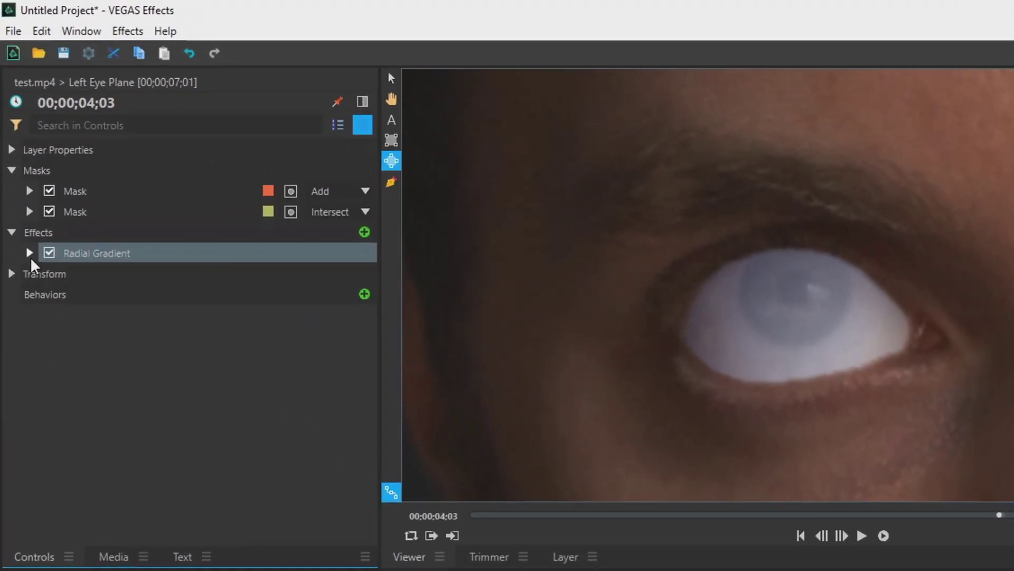
click(17, 148)
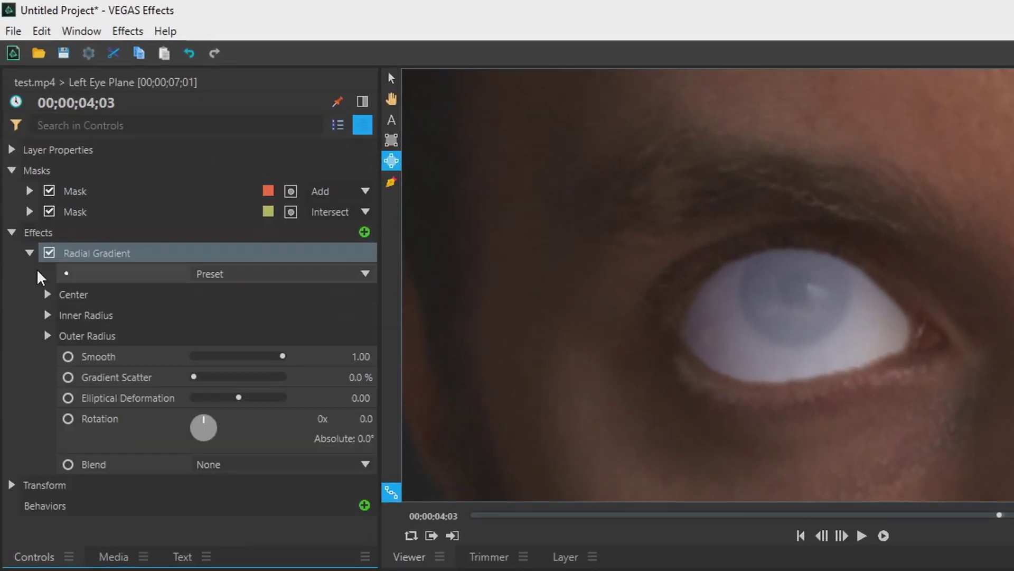
click(48, 335)
click(48, 316)
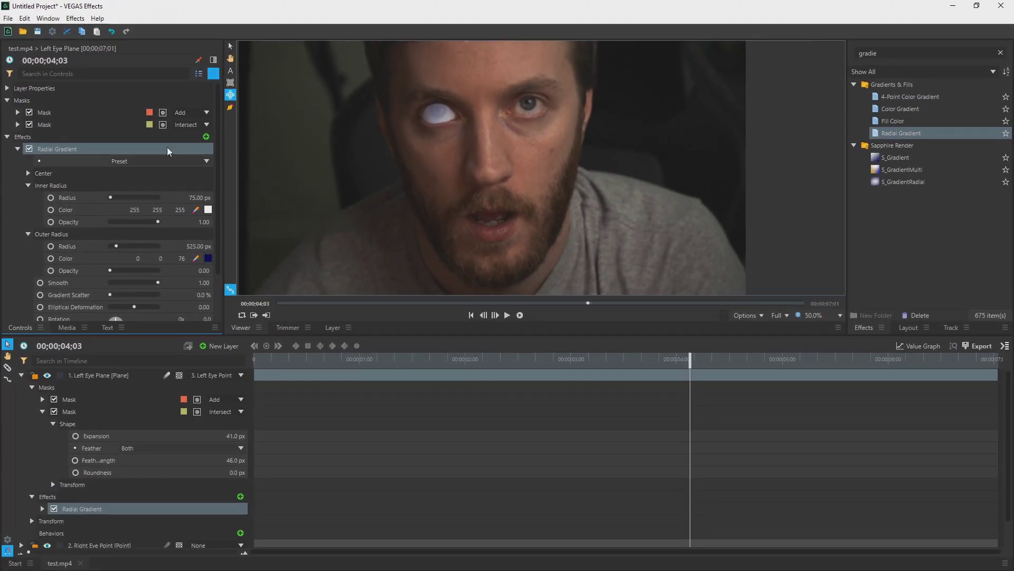
scroll(725, 257, down, 3)
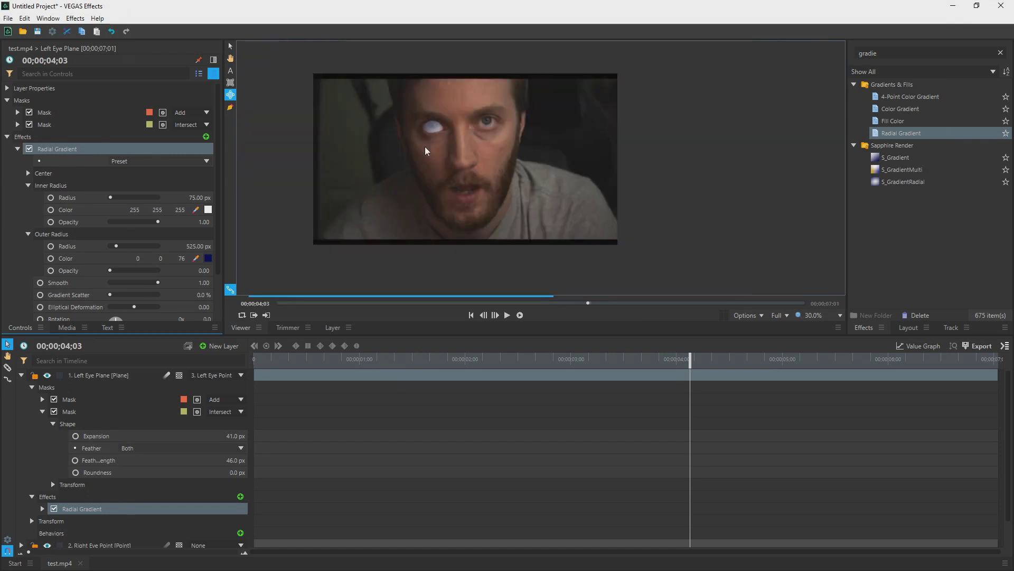
scroll(663, 347, up, 1)
click(230, 47)
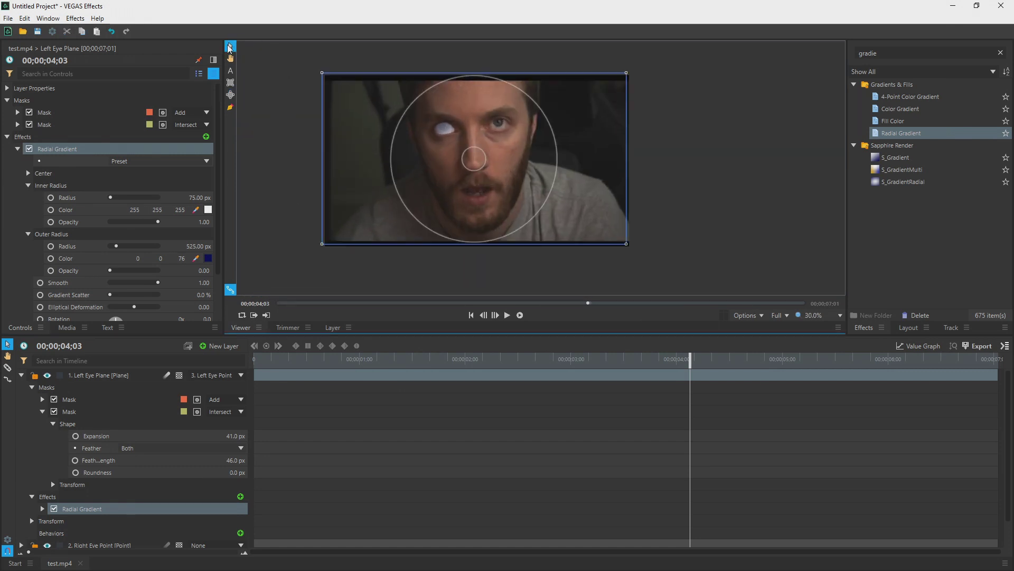
scroll(417, 116, up, 4)
drag(540, 231, 474, 164)
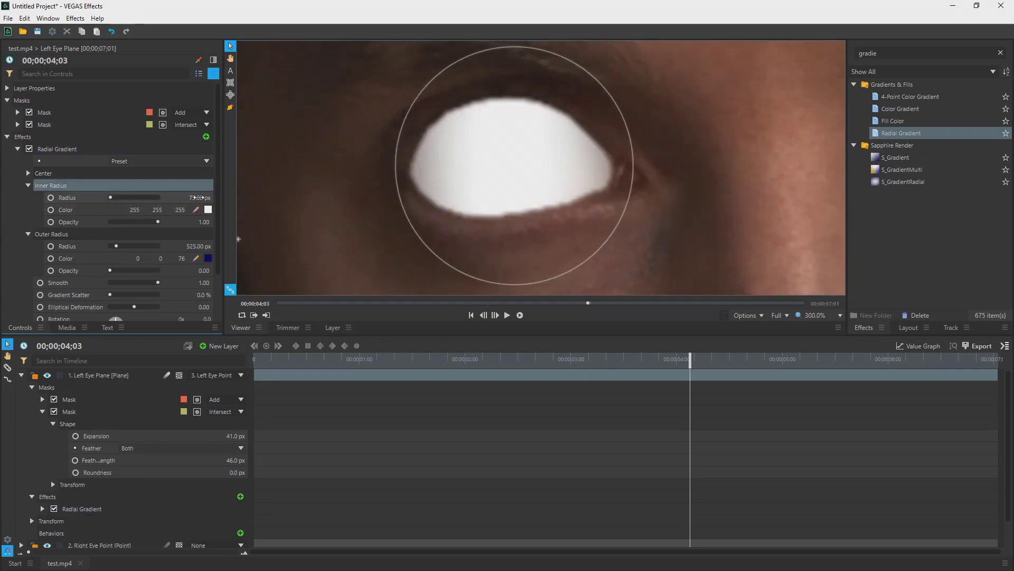
Set the gradient's inner radius to 15 px and outer radius to 71 px, fine-tuning its centre over the eye.
drag(200, 198, 168, 198)
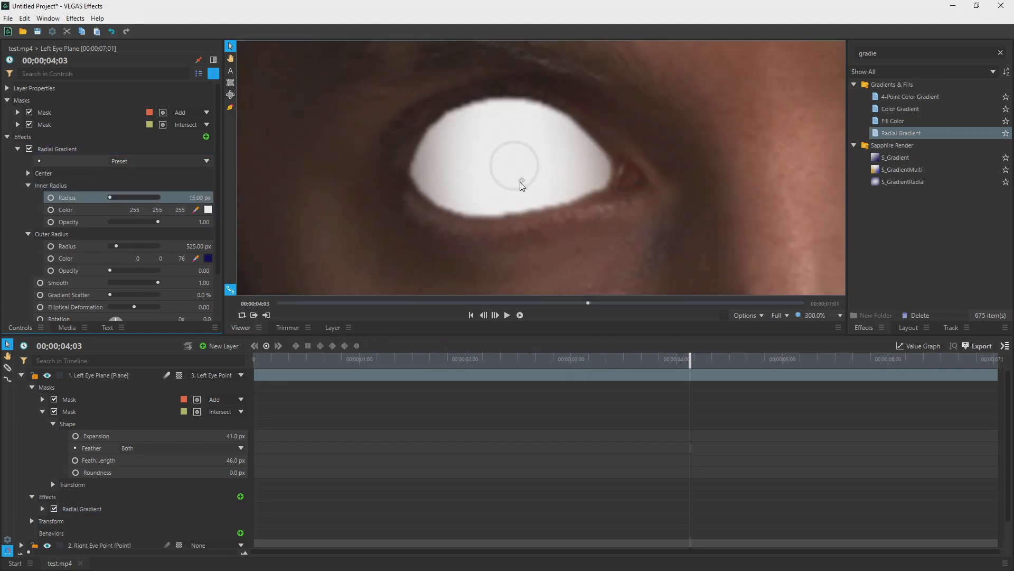
drag(515, 168, 516, 162)
scroll(516, 162, down, 3)
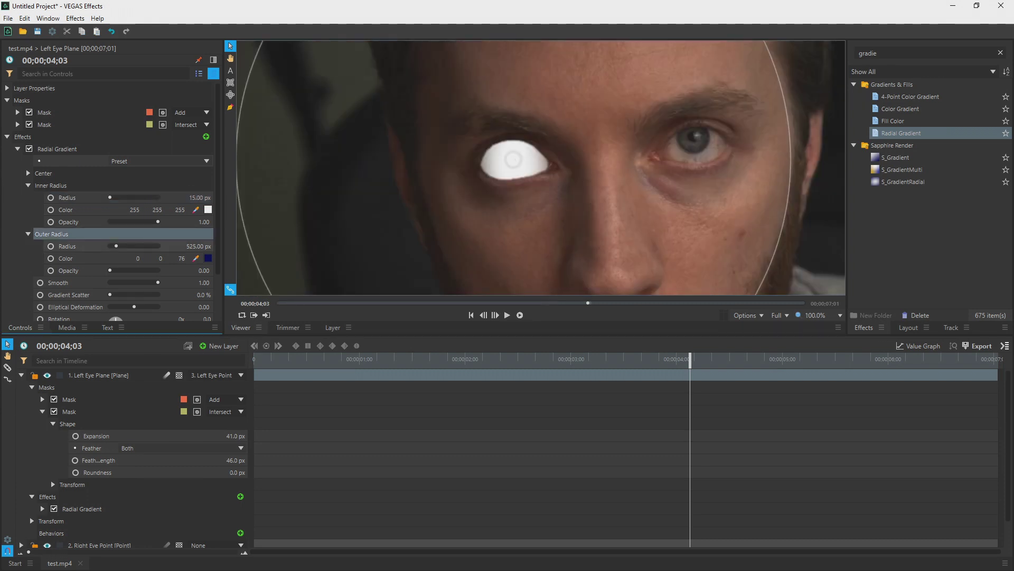
drag(192, 246, 32, 246)
drag(158, 245, 140, 246)
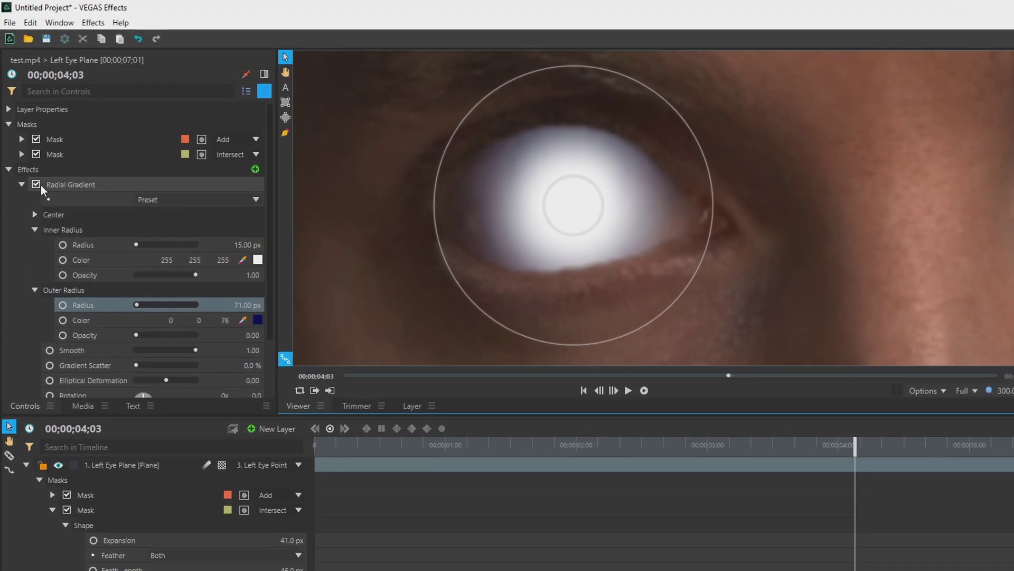
Sample inner color 127, 115, 106 and outer color 134, 100, 83 from the eye with gradient and Add mask disabled, and re-enable both.
click(29, 149)
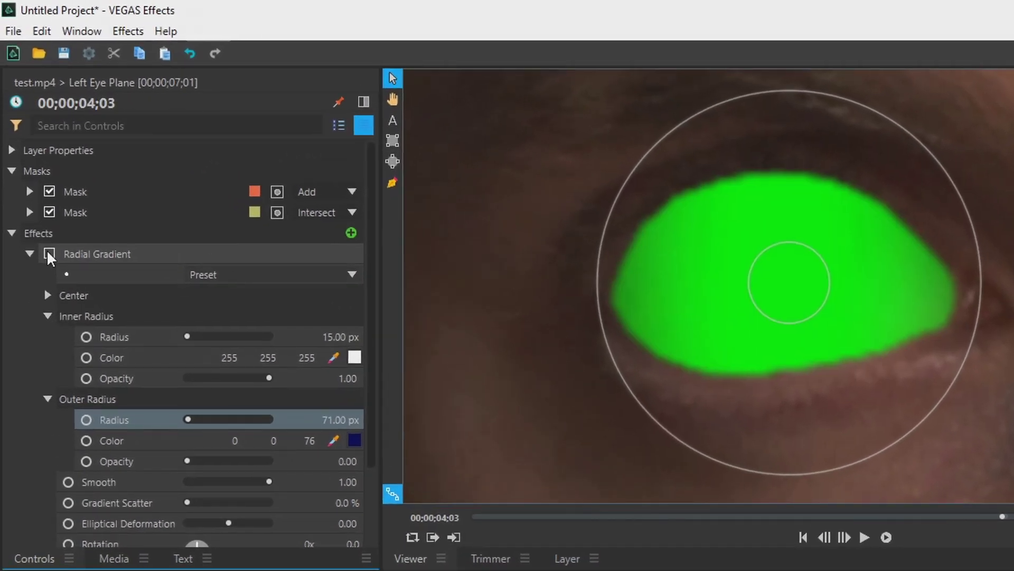
click(49, 191)
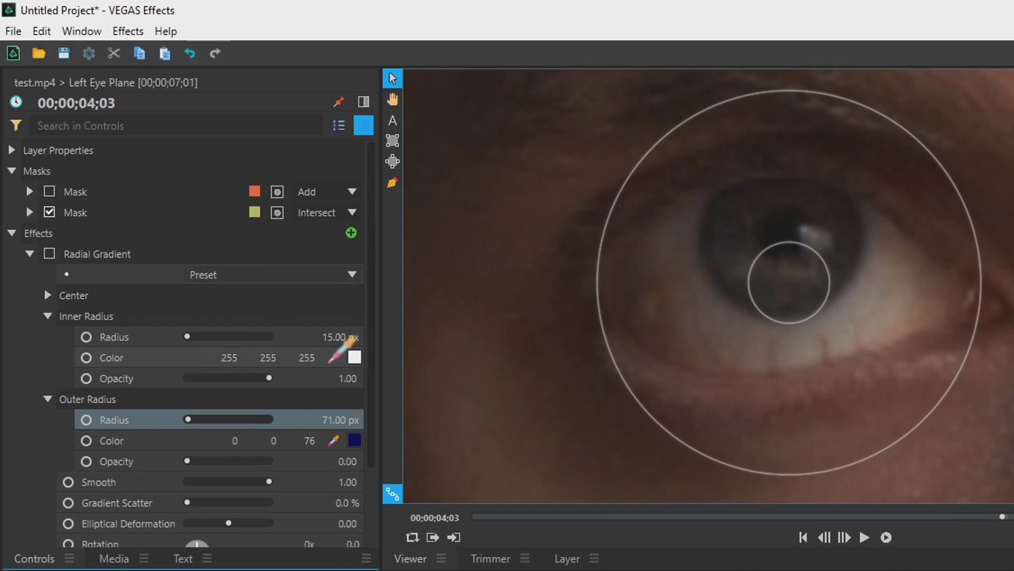
drag(329, 363, 841, 320)
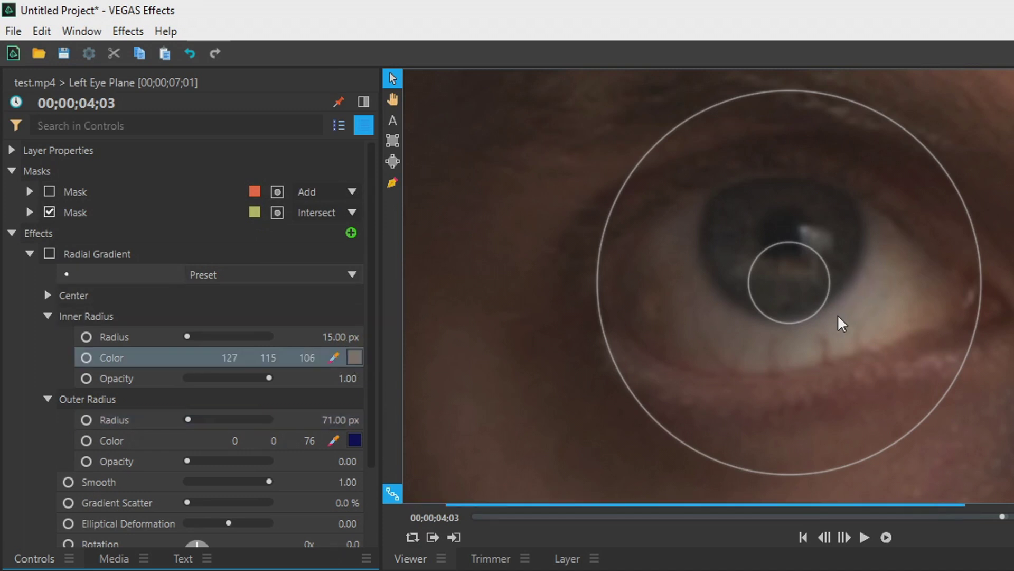
drag(333, 441, 917, 315)
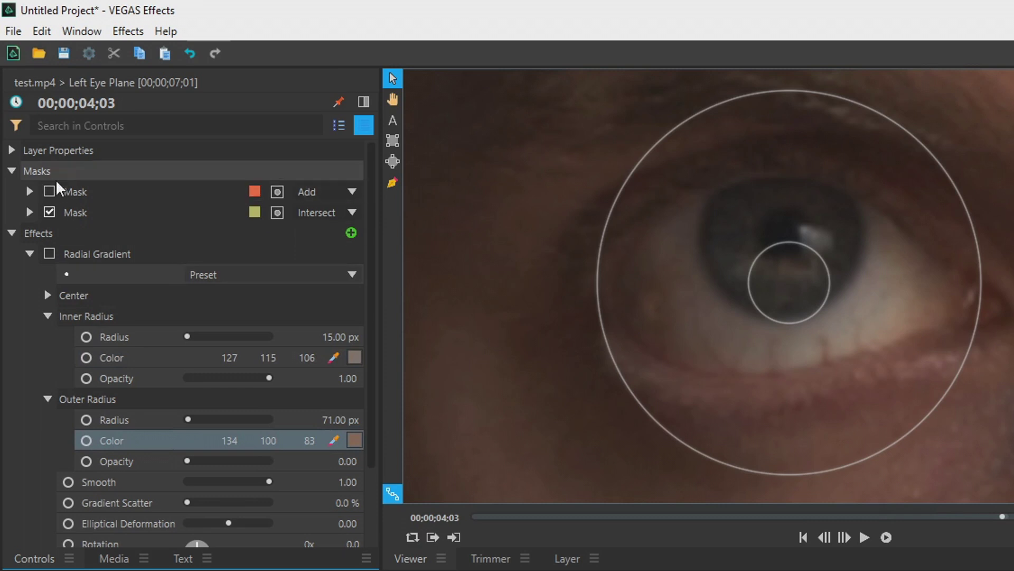
click(49, 192)
click(49, 254)
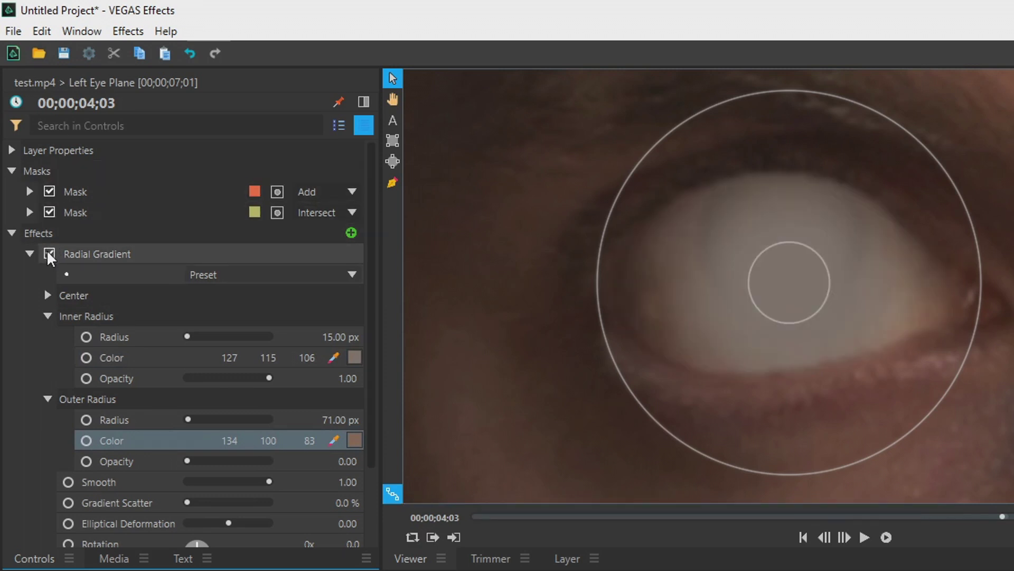
Set the Radial Gradient's outer opacity to 1.00 and increase its gradient scatter.
click(190, 462)
drag(190, 461, 393, 466)
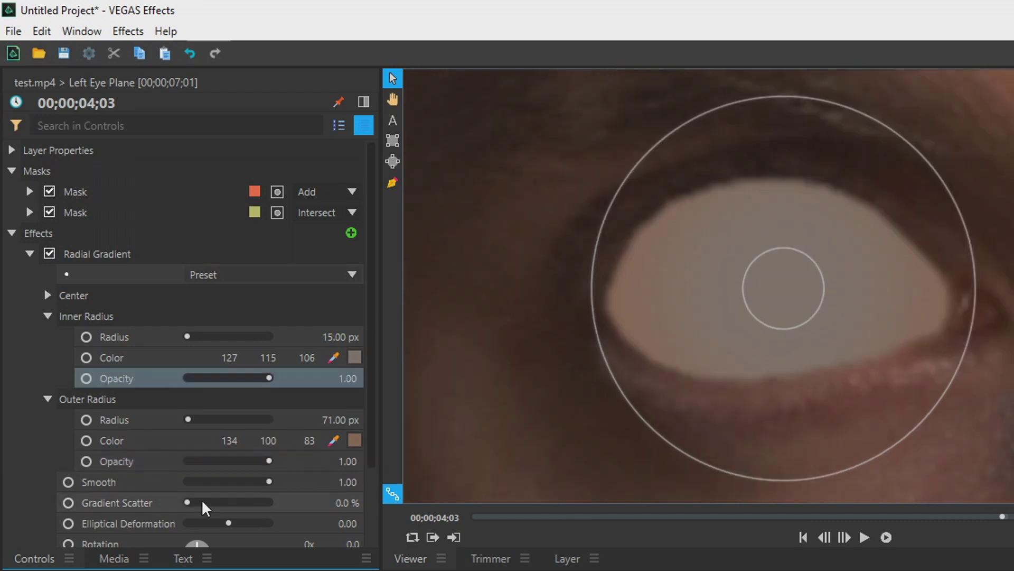
drag(187, 500, 246, 506)
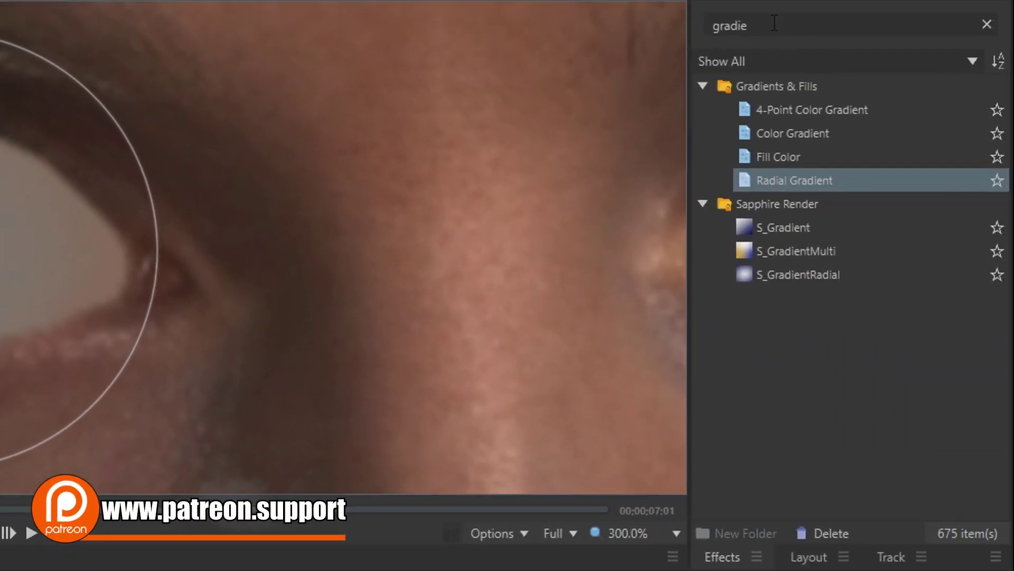
Search the effects for "inner" and apply Inner Glow to the Left Eye Plane.
click(775, 23)
text(inner)
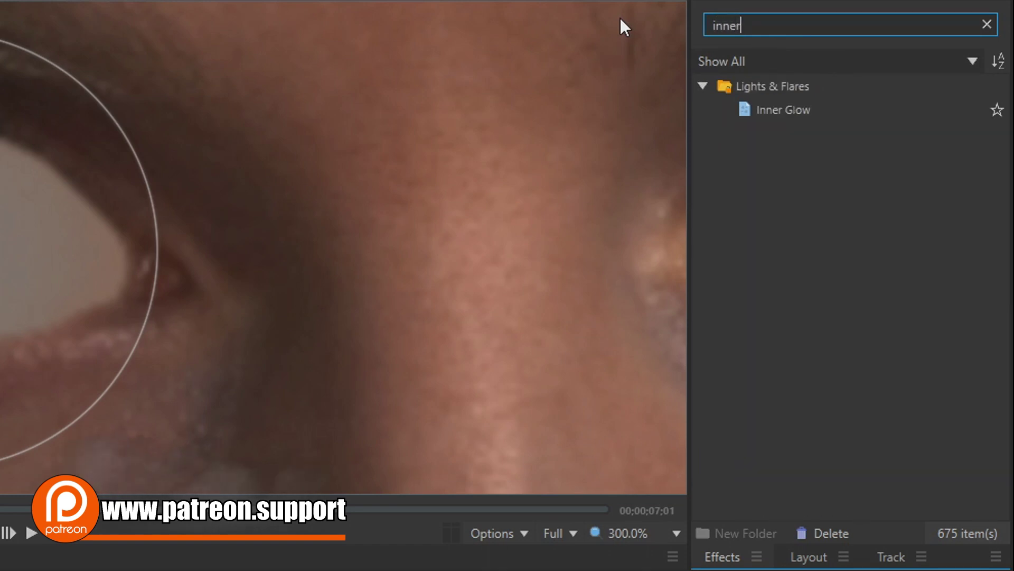
click(769, 115)
drag(768, 115, 106, 376)
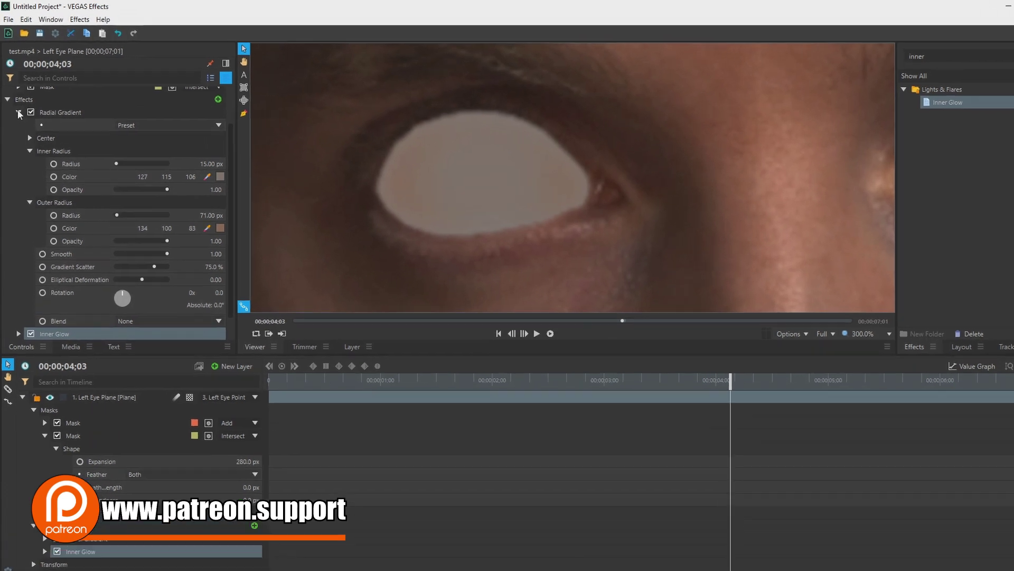
Expand the Inner Glow settings and set the glow color to black.
click(18, 106)
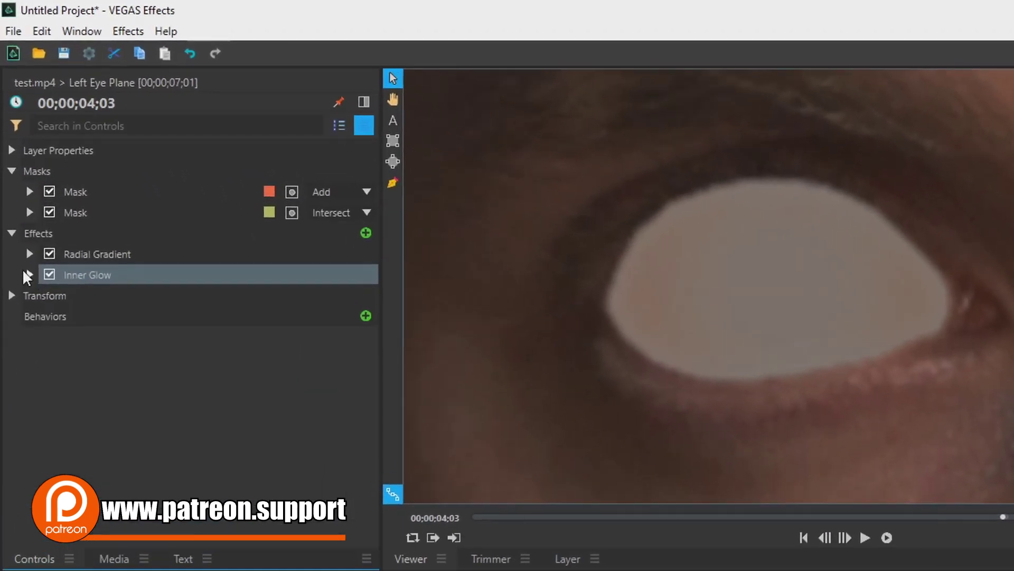
click(28, 271)
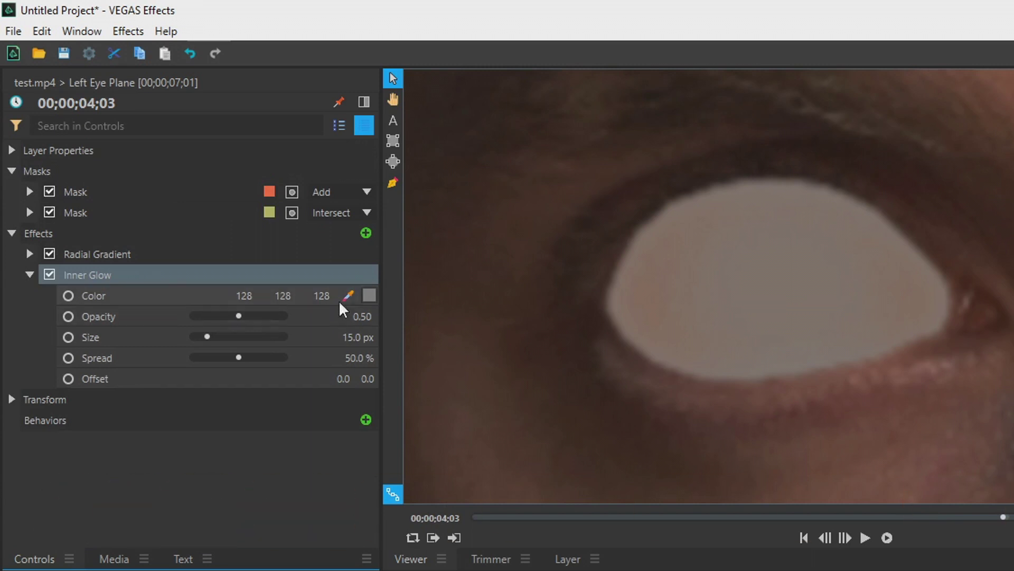
click(369, 296)
click(641, 350)
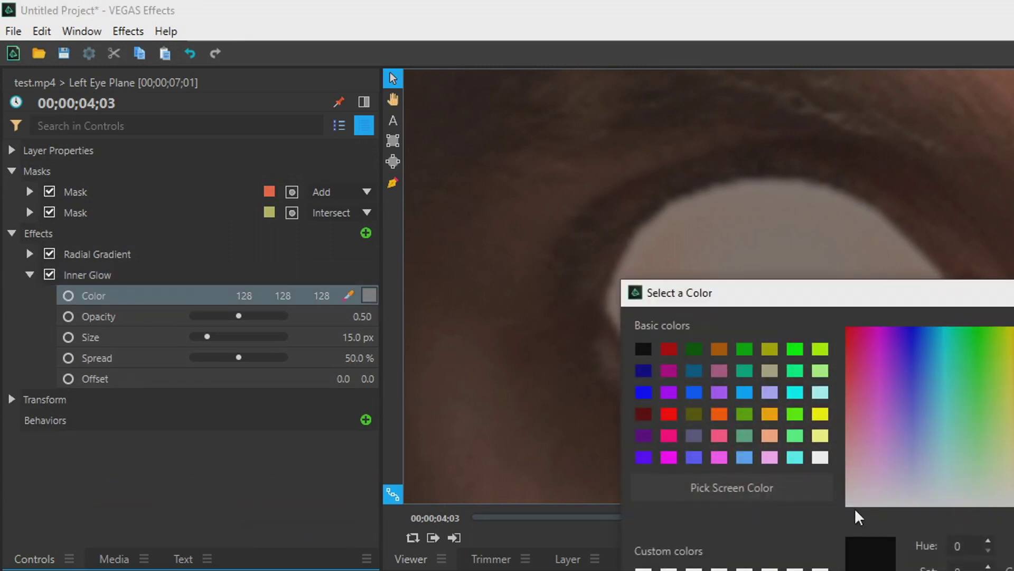
key(Return)
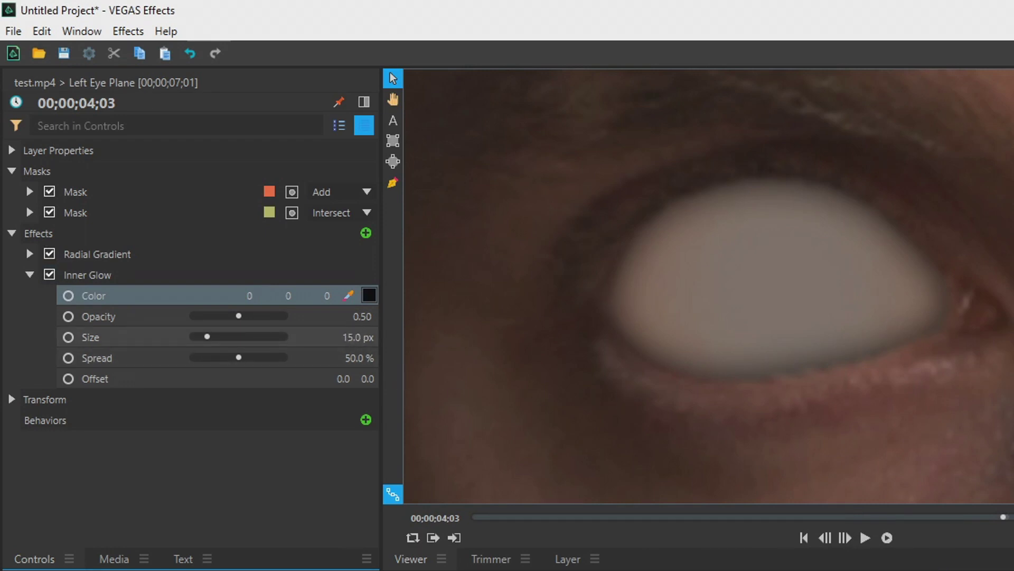
Set the Inner Glow's size to 10 px and its spread to 30%.
click(355, 337)
text(10)
key(Return)
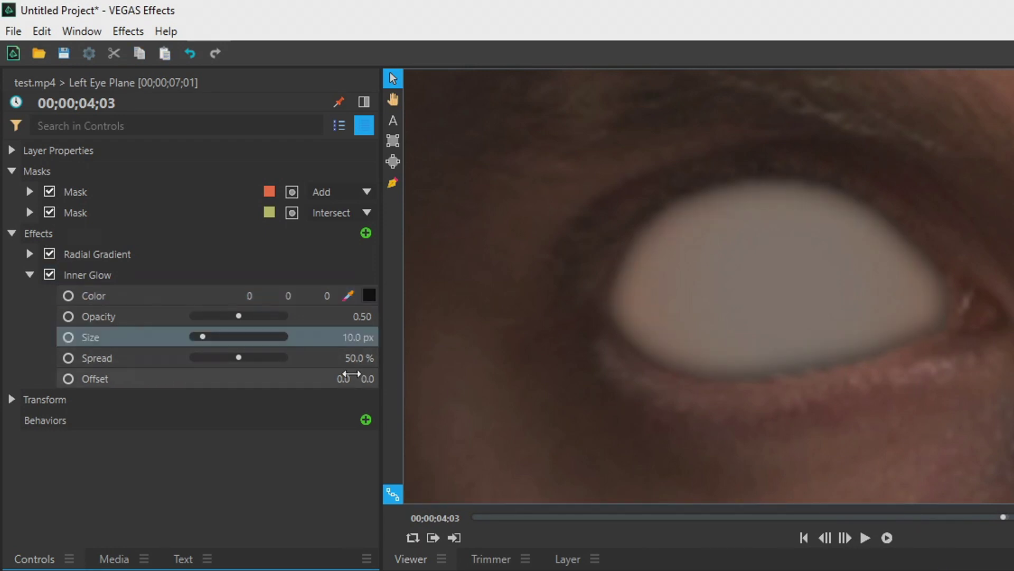
click(357, 357)
text(30)
key(Return)
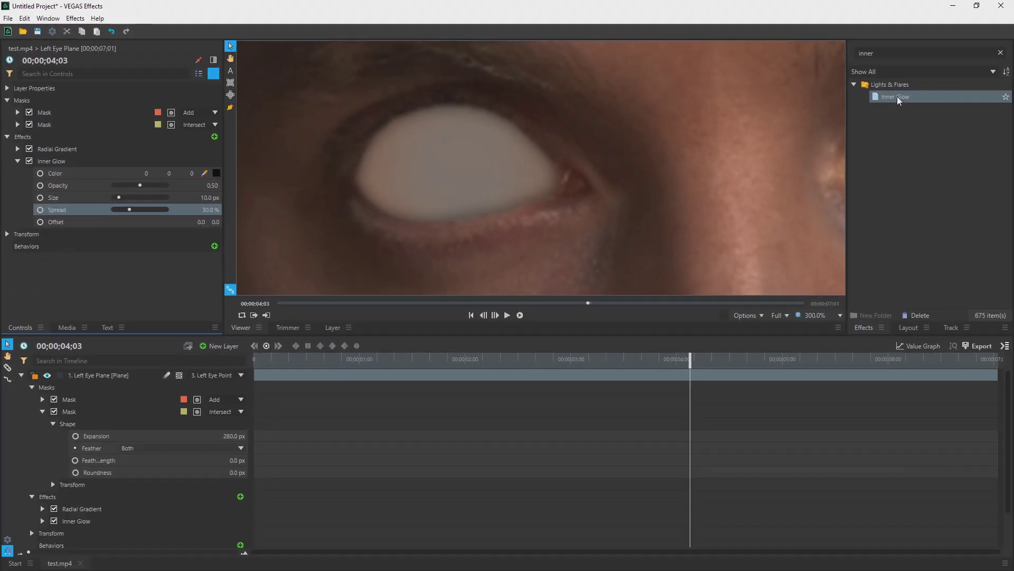
Add a second Inner Glow to the Left Eye Plane and set its color to black.
drag(898, 100, 112, 373)
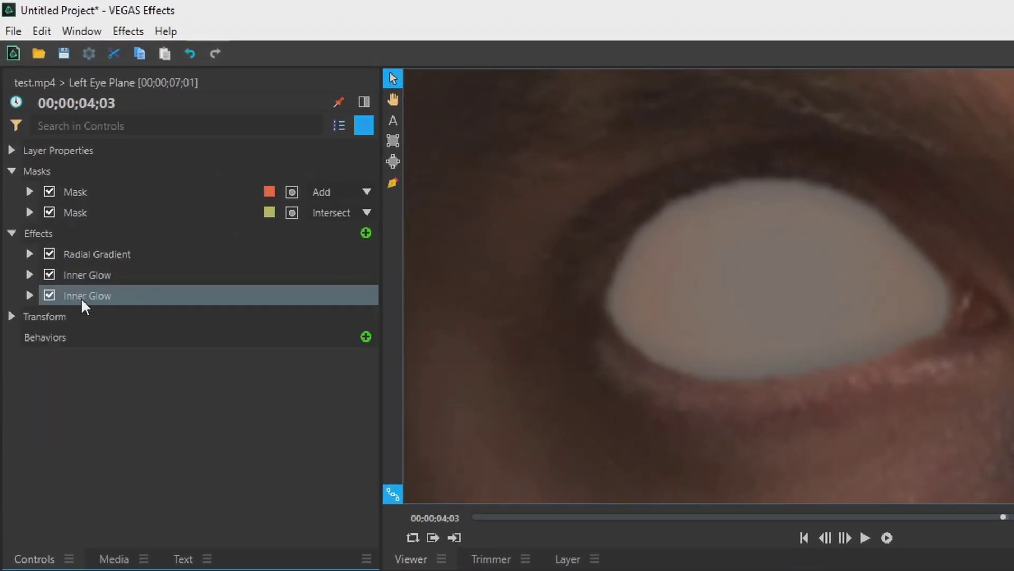
click(30, 296)
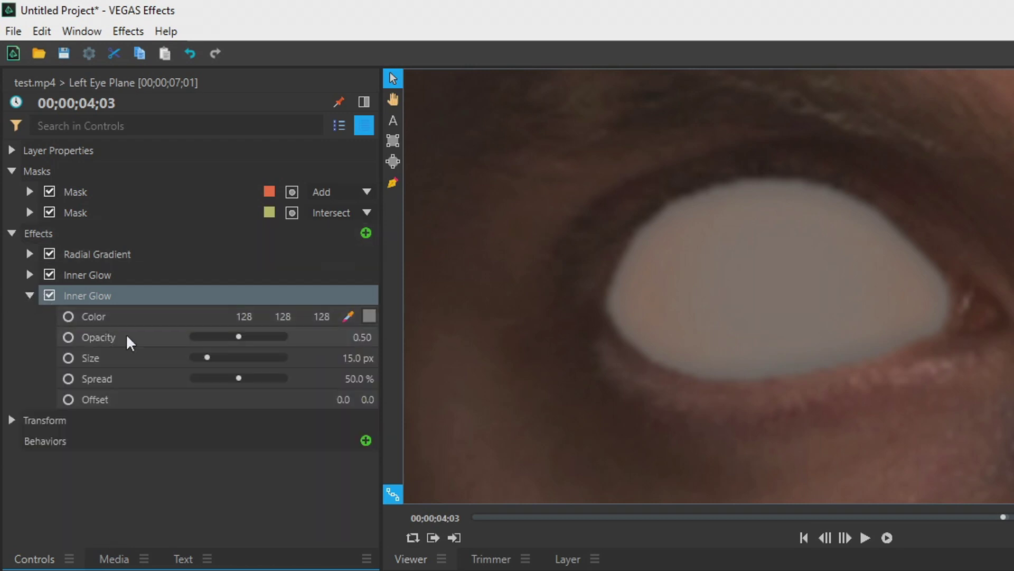
click(369, 316)
click(645, 349)
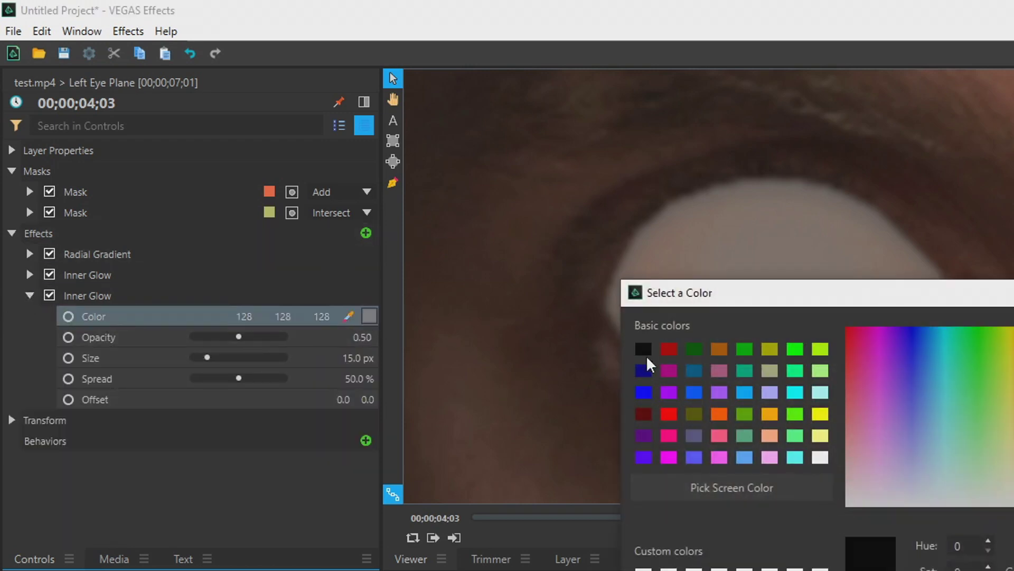
key(Return)
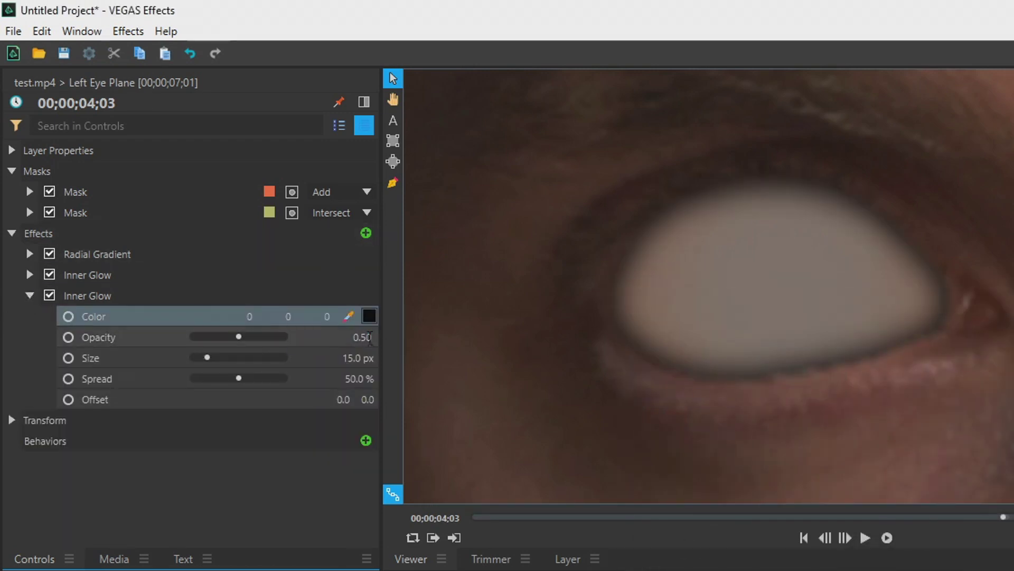
Set the second Inner Glow's opacity to 0.55 and its size to 60 px.
click(367, 337)
text(0.55)
key(Return)
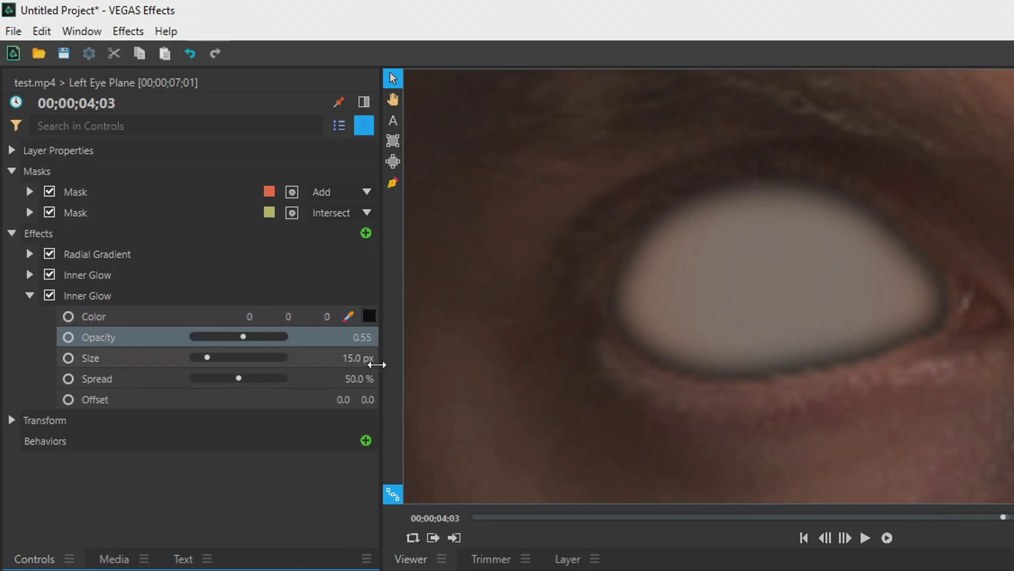
click(361, 358)
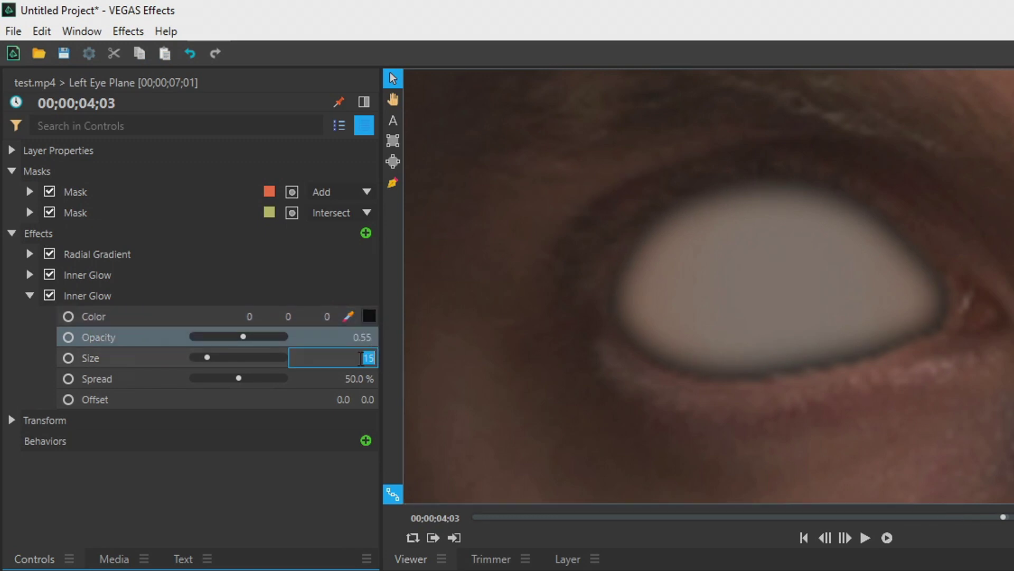
text(60)
key(Return)
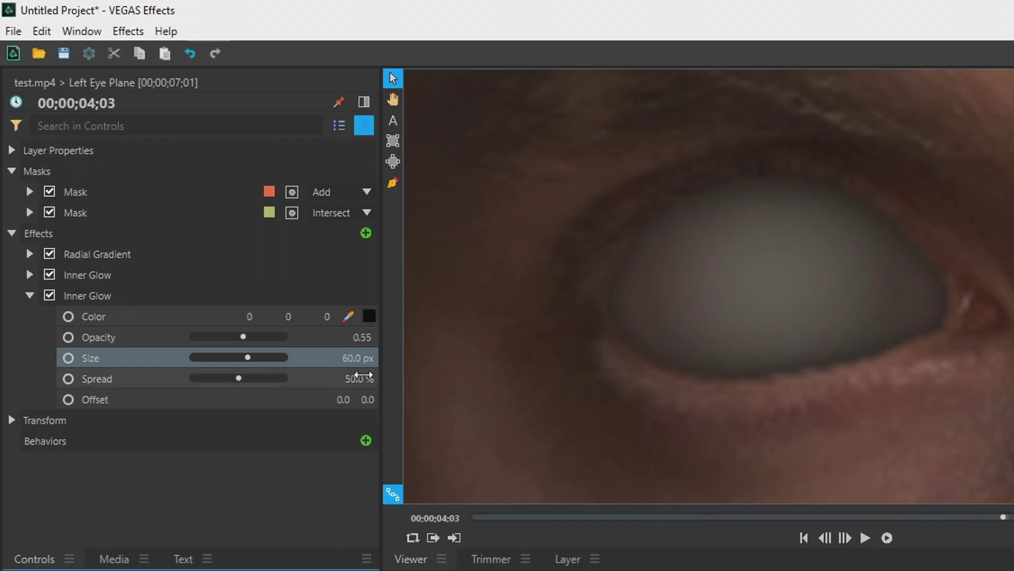
Set the second Inner Glow's spread to 0% and adjust its offset.
click(359, 377)
text(0)
key(Return)
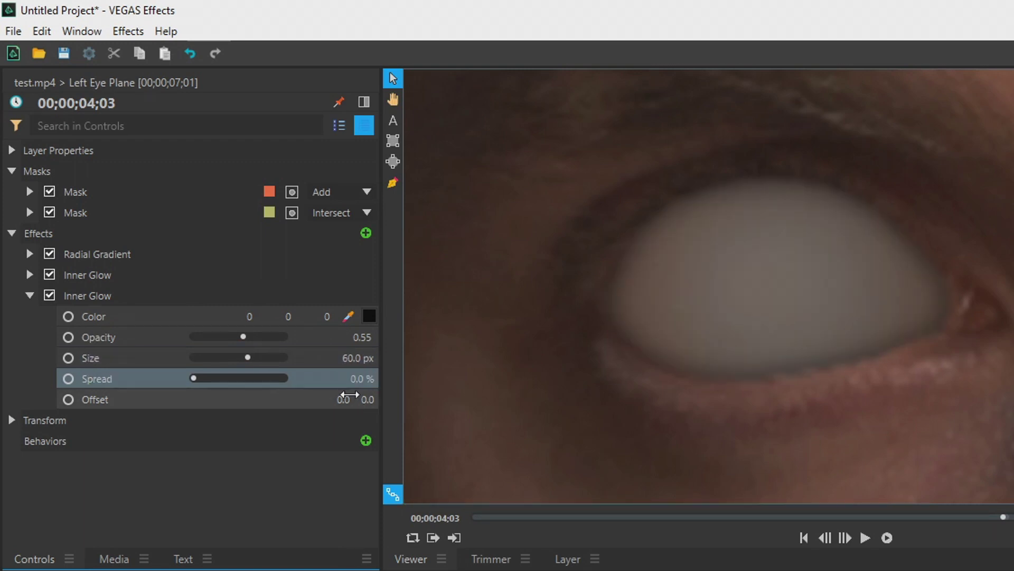
mouse_move(349, 396)
mouse_down()
mouse_move(373, 395)
mouse_move(361, 400)
mouse_up()
scroll(664, 198, down, 4)
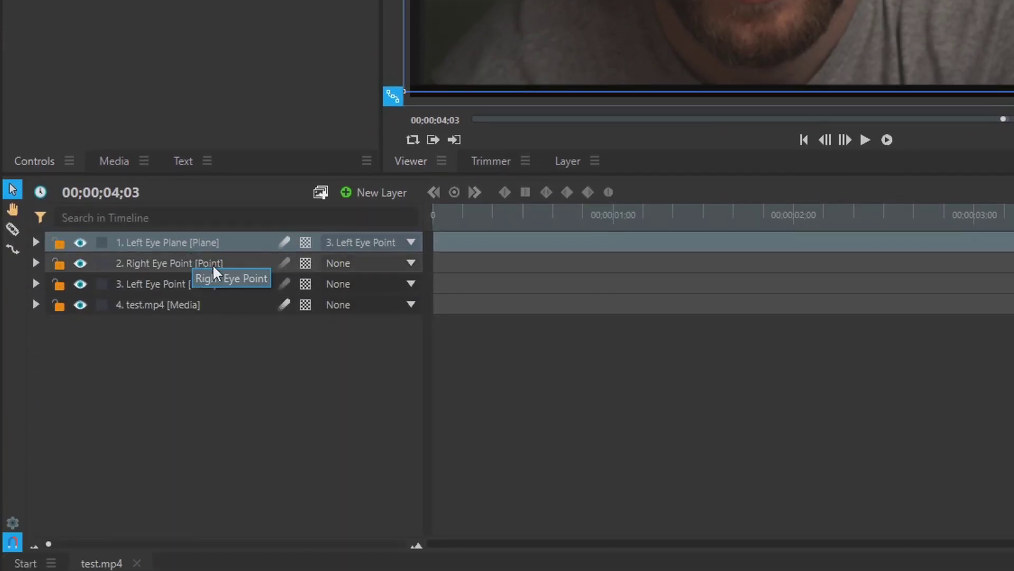
Duplicate the Left Eye Plane as Right Eye Plane and parent the copy to the Right Eye Point layer.
key(ctrl+d)
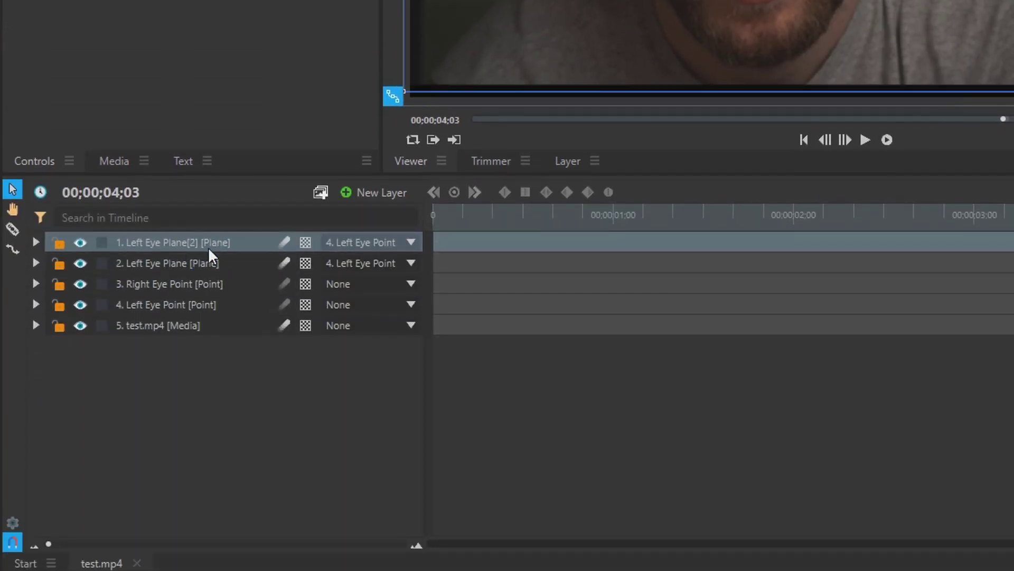
double_click(174, 244)
text(Right Eye Pla)
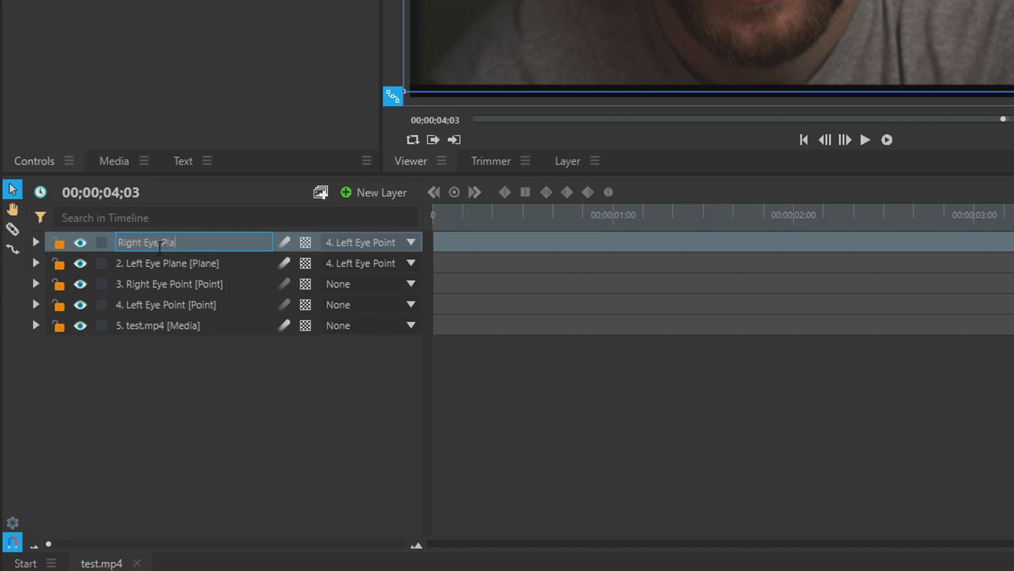
text(ne)
key(Return)
click(366, 243)
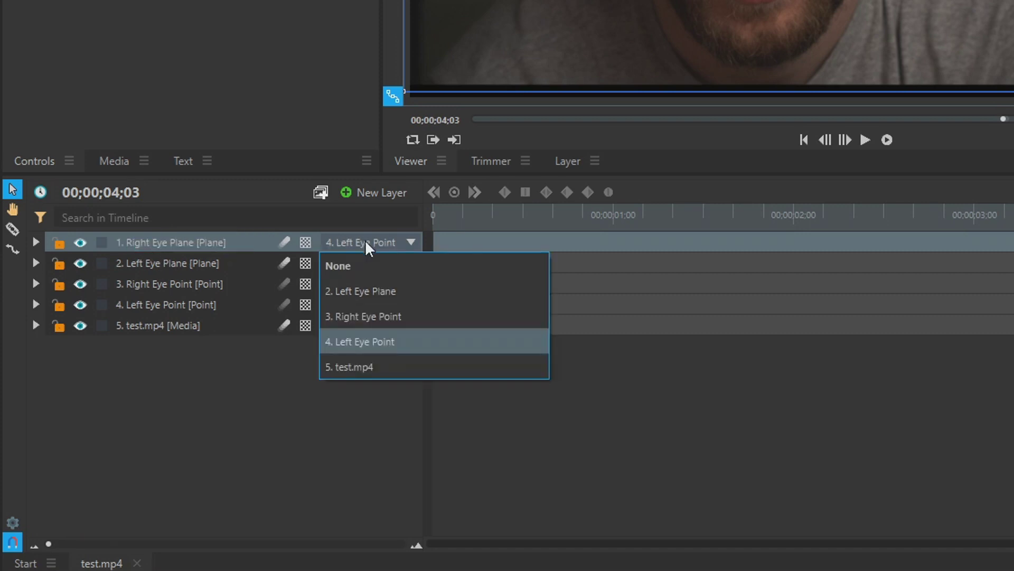
click(370, 316)
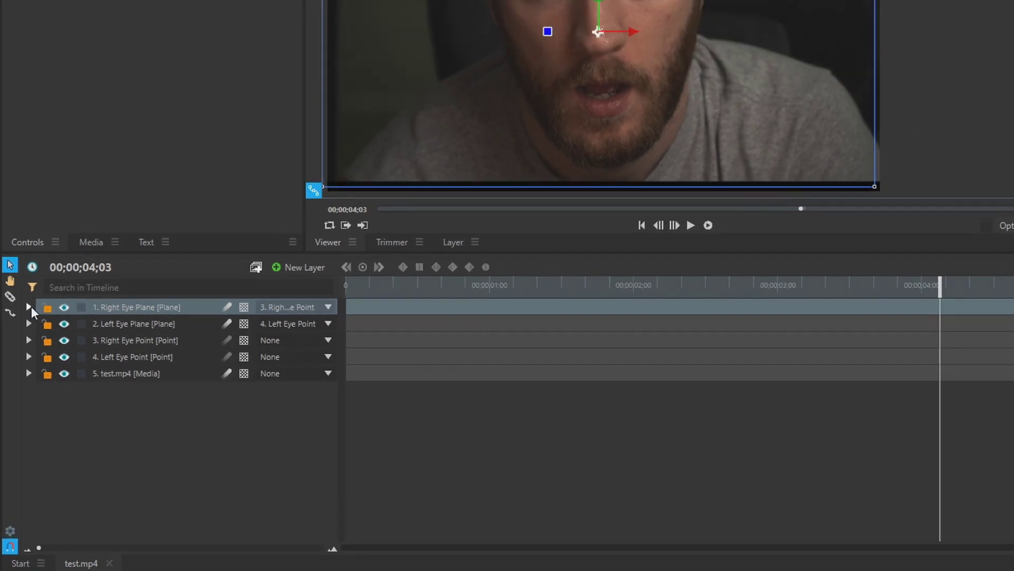
Move both masks of the Right Eye Plane across the face onto the uncovered eye.
click(29, 307)
click(43, 324)
click(95, 342)
scroll(654, 16, up, 4)
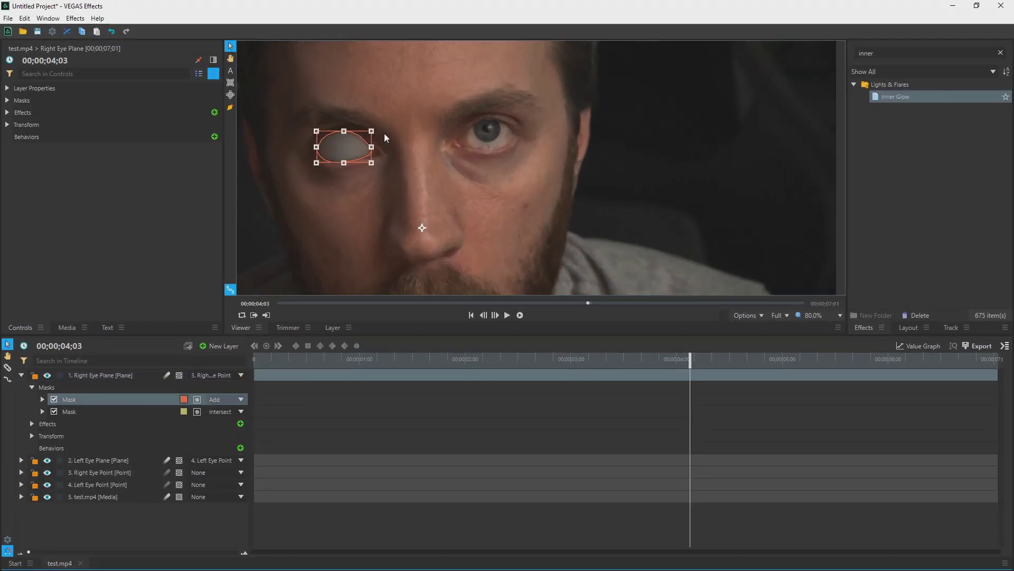
drag(356, 147, 502, 136)
click(121, 411)
drag(345, 159, 492, 145)
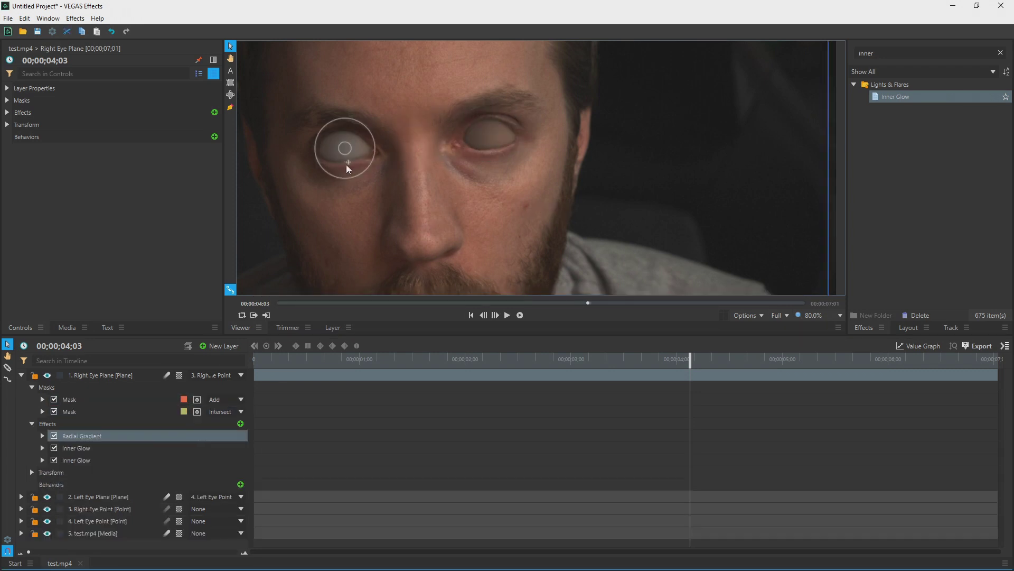
drag(346, 163, 492, 151)
click(92, 448)
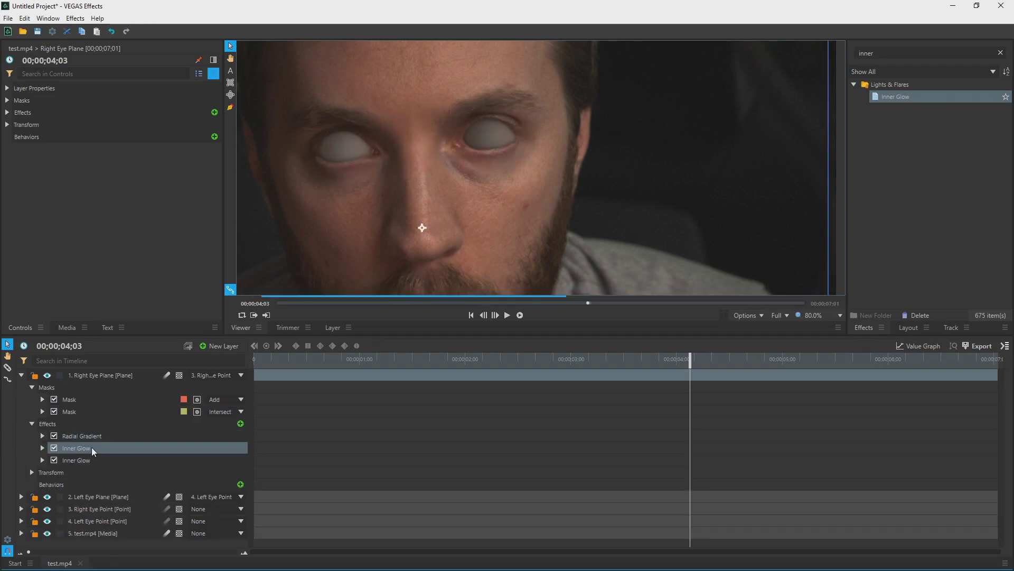
click(84, 460)
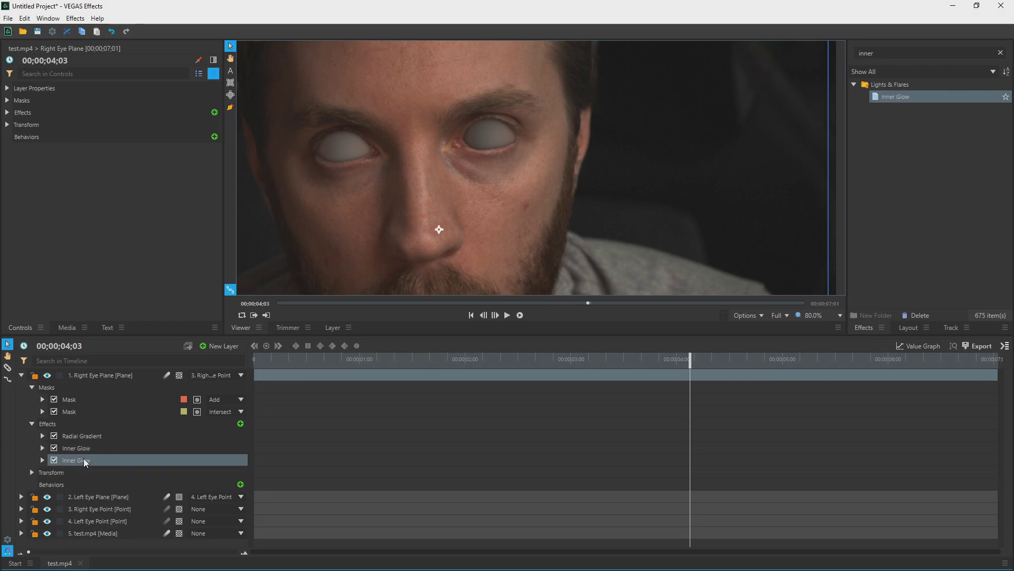
Disable the Right Eye Plane's Add mask and shrink its whole outline over the real eye.
click(79, 401)
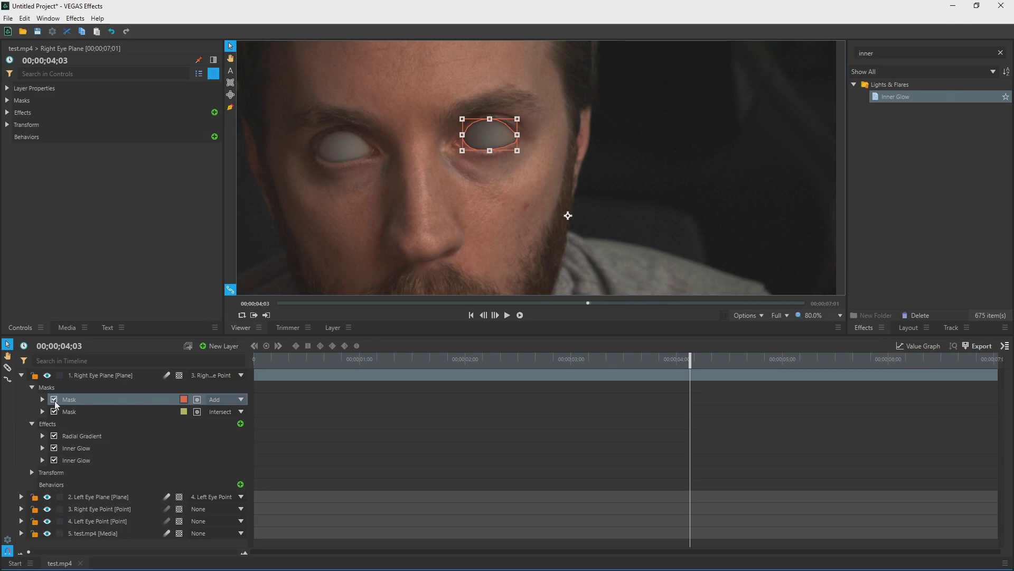
click(53, 400)
scroll(473, 127, up, 5)
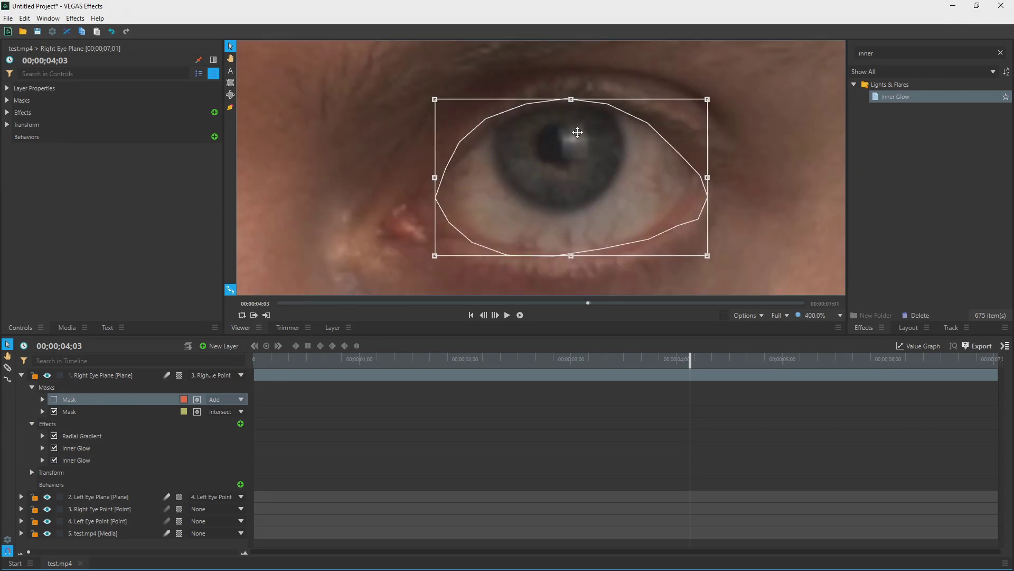
click(230, 107)
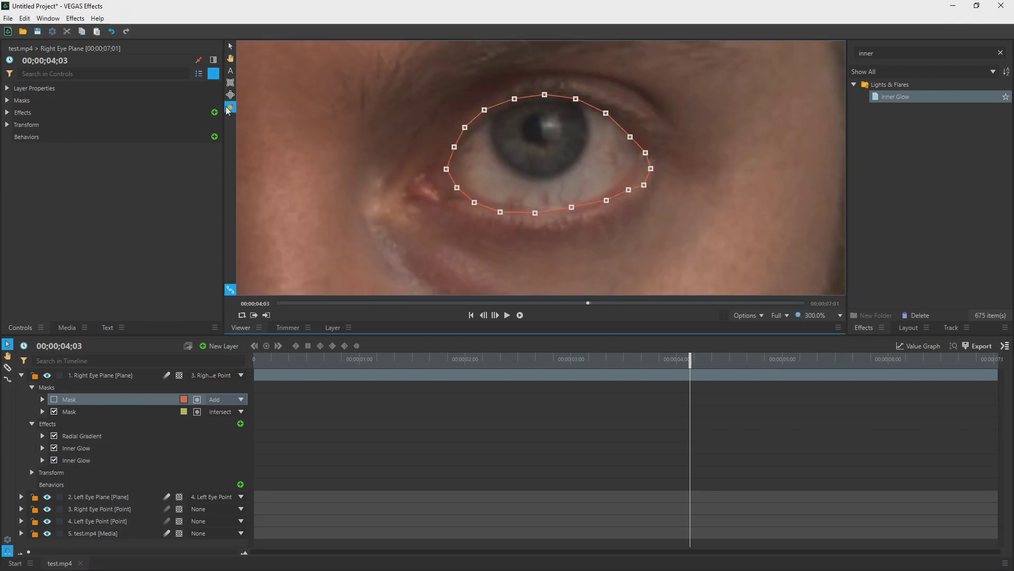
drag(745, 267, 393, 61)
drag(652, 89, 621, 99)
click(682, 197)
scroll(617, 131, up, 1)
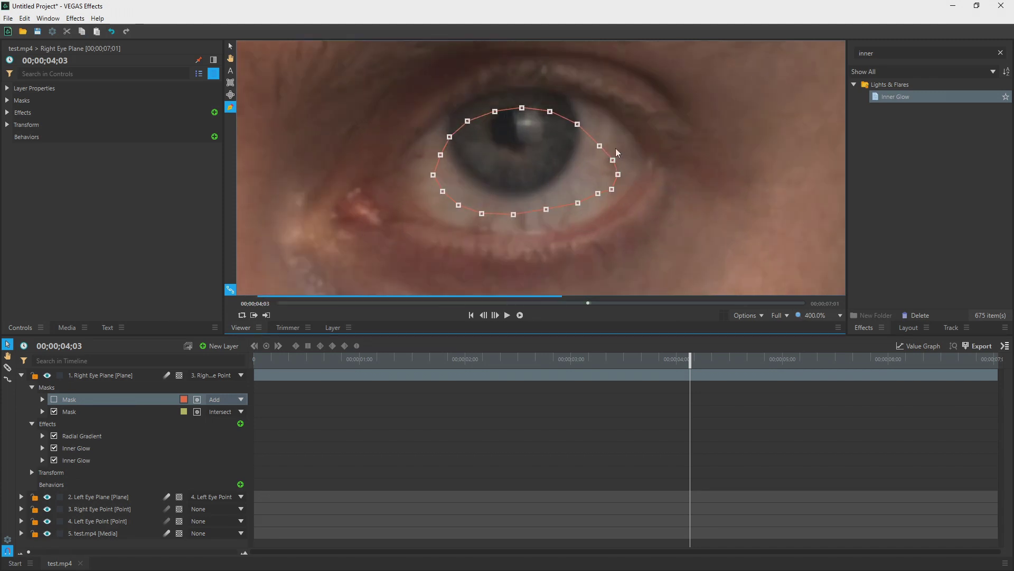
Reshape the Add mask point by point to follow the eyelid outline, and re-enable the mask.
drag(618, 175, 646, 156)
drag(434, 175, 403, 208)
drag(514, 214, 514, 233)
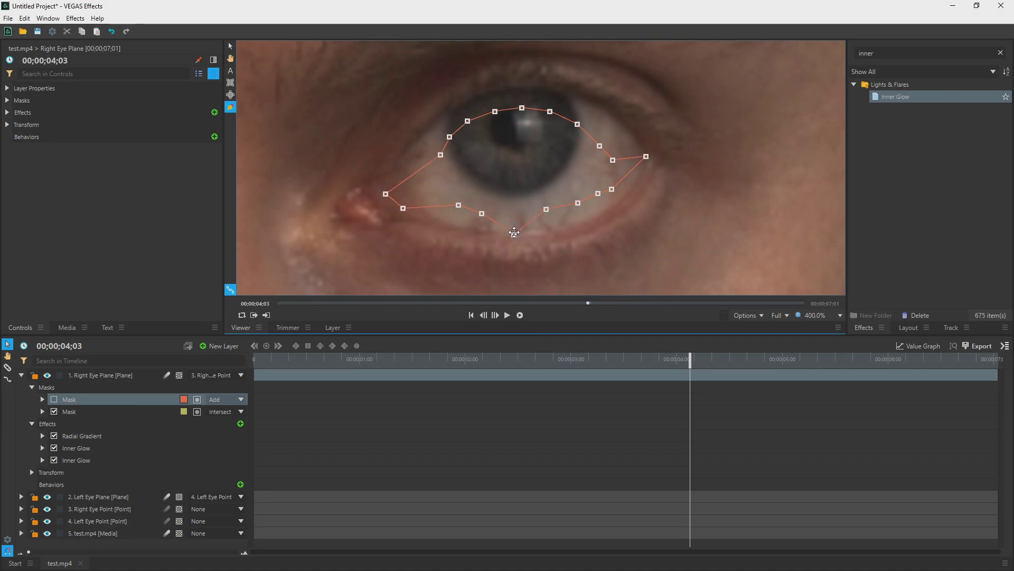
drag(495, 112, 484, 93)
drag(468, 121, 395, 159)
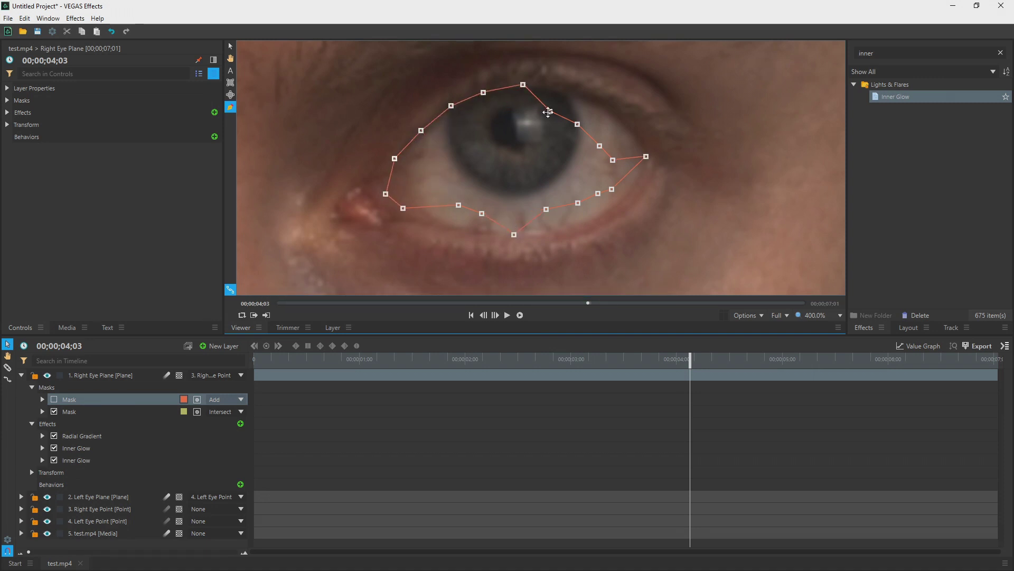
drag(549, 111, 571, 92)
drag(577, 124, 607, 107)
drag(600, 146, 642, 142)
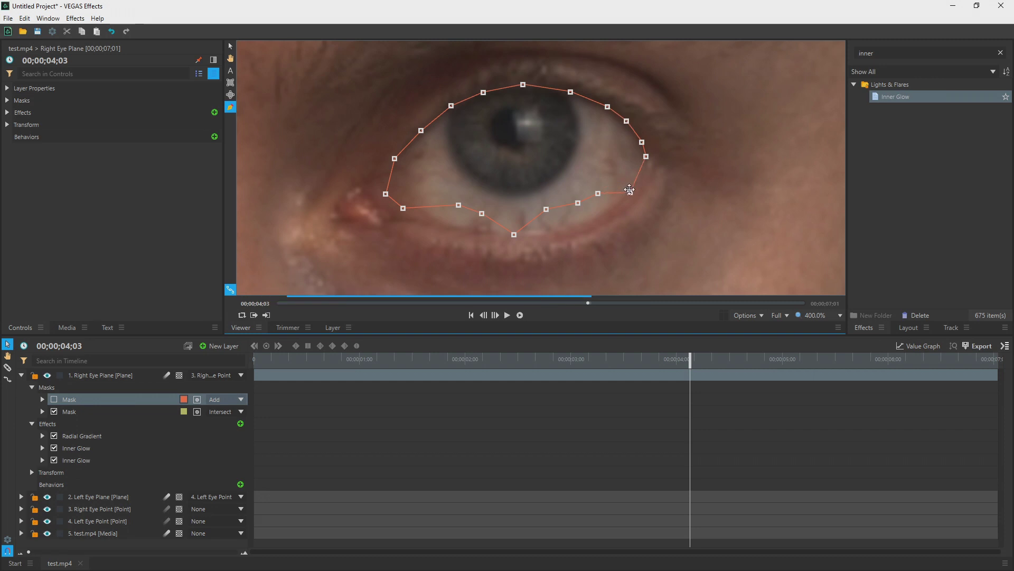
drag(611, 189, 631, 194)
drag(598, 194, 583, 226)
drag(546, 209, 551, 235)
drag(481, 214, 436, 224)
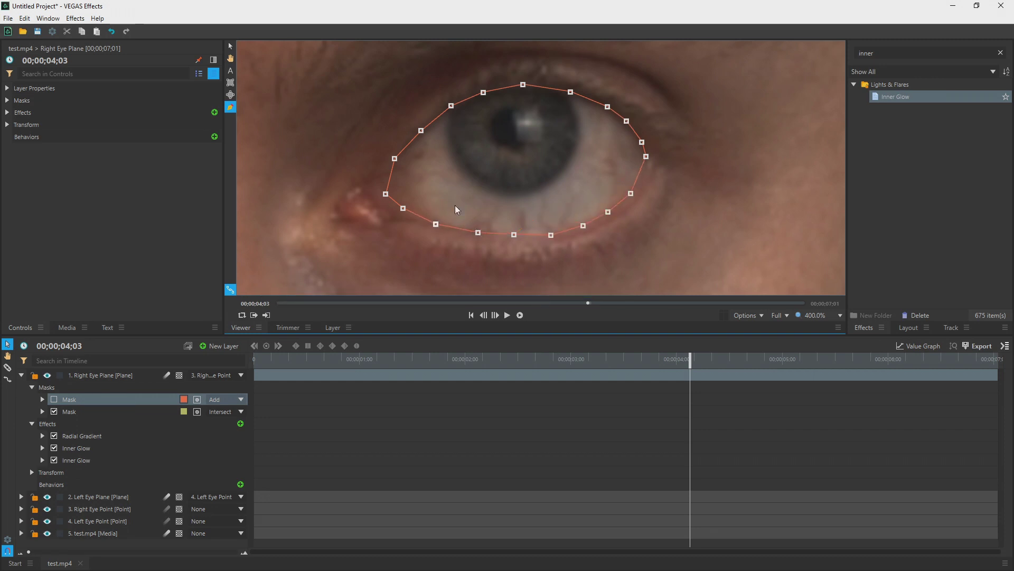
click(55, 405)
click(54, 400)
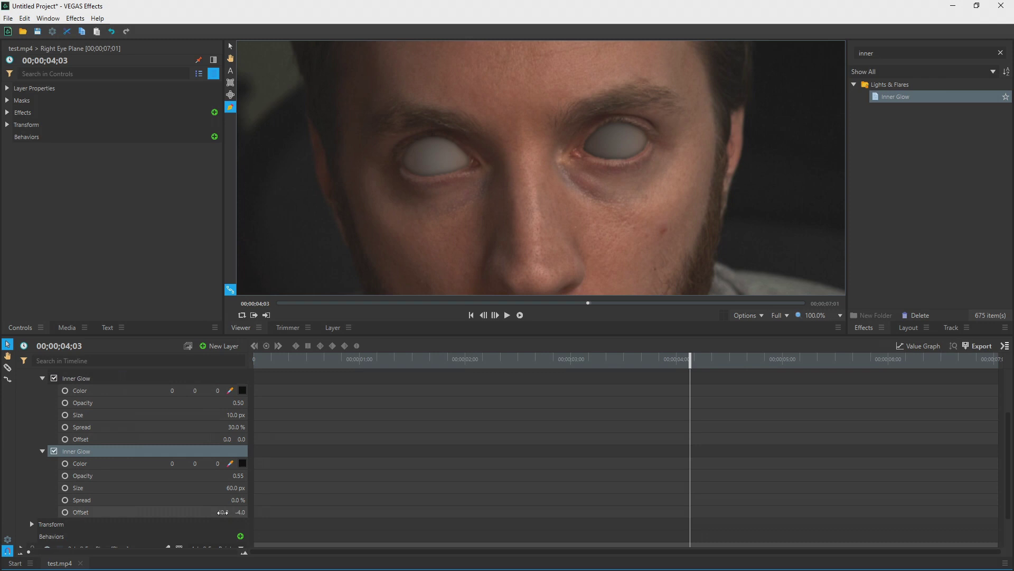
Disable the Right Eye Plane's second Inner Glow and set the first Inner Glow's offset to 0, -3.
click(81, 512)
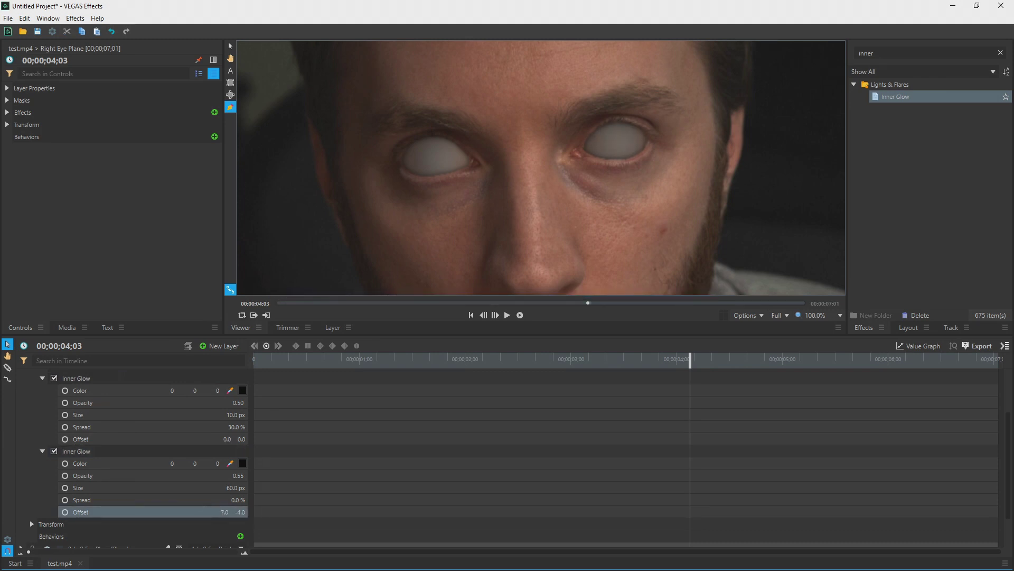
click(54, 451)
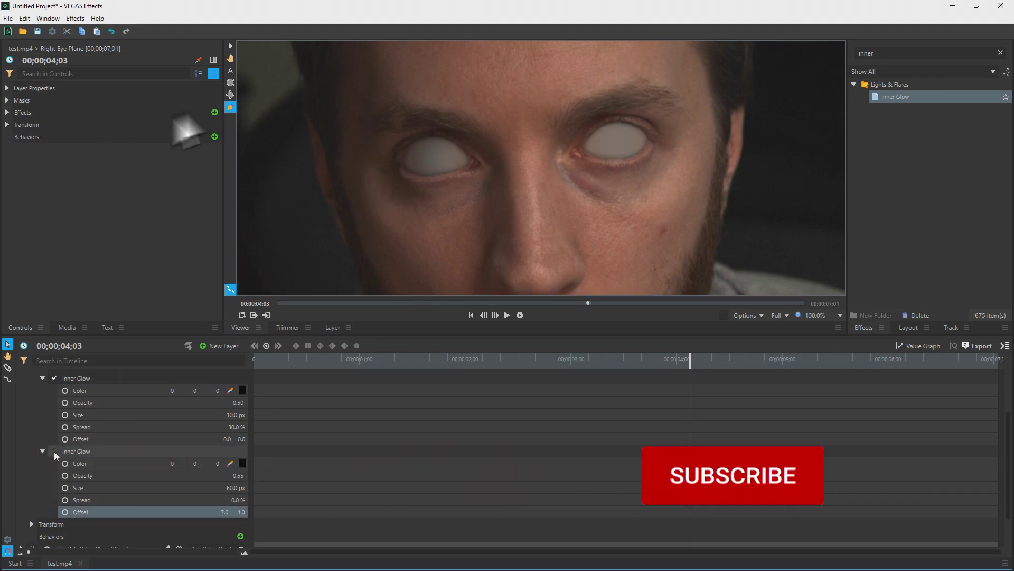
scroll(644, 134, down, 5)
scroll(629, 157, up, 4)
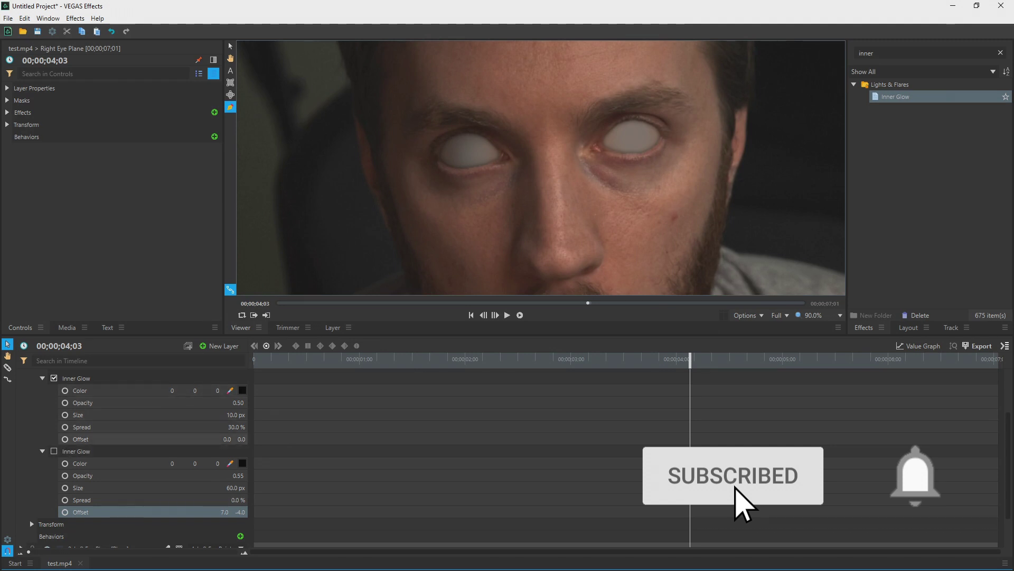
drag(240, 439, 225, 439)
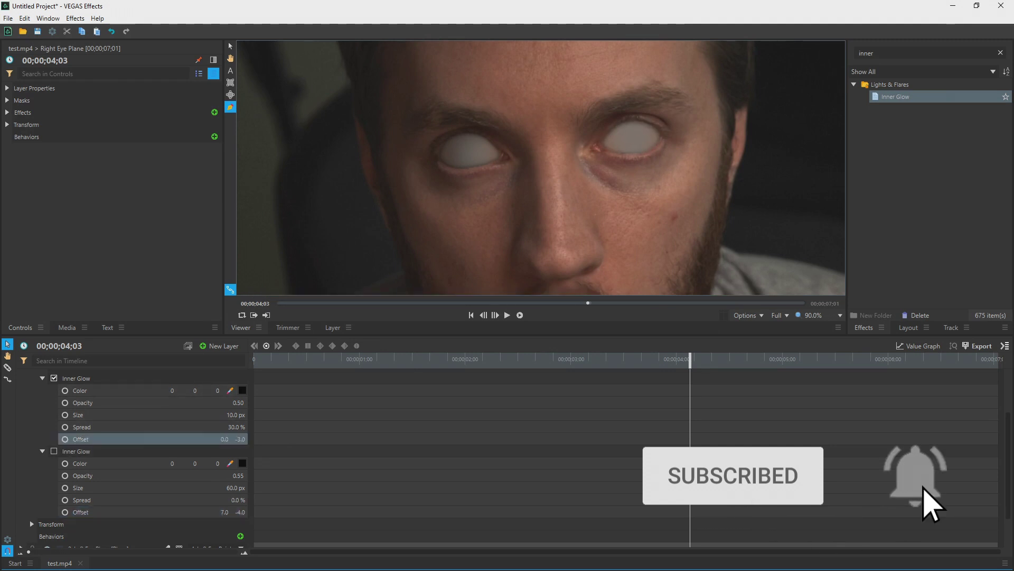
Set the second Inner Glow's opacity to 0.00 and leave that effect disabled.
click(54, 451)
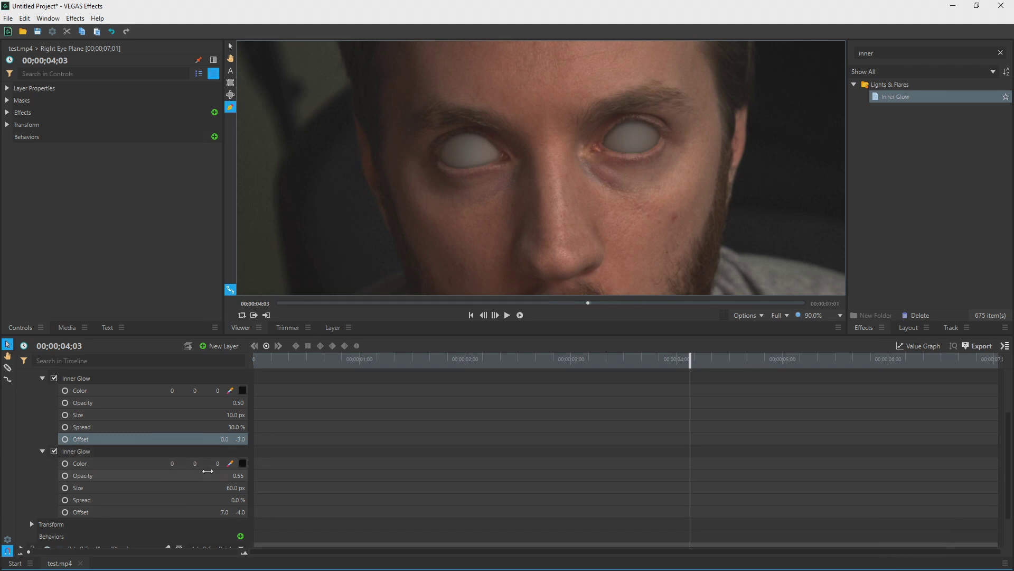
drag(238, 476, 212, 476)
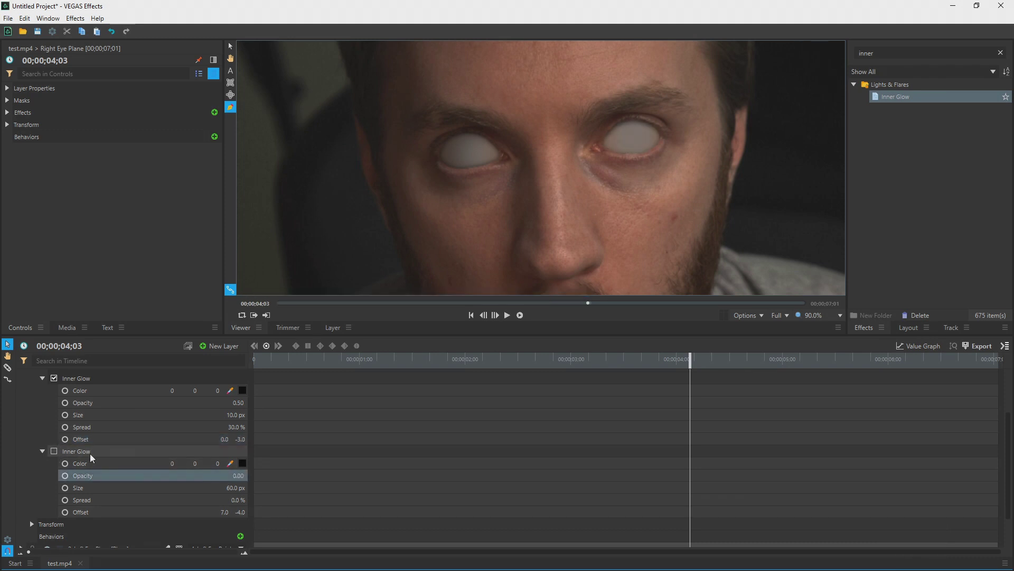
mouse_move(235, 428)
mouse_down()
mouse_move(272, 427)
mouse_move(235, 427)
mouse_up()
scroll(668, 178, down, 3)
scroll(105, 450, up, 2)
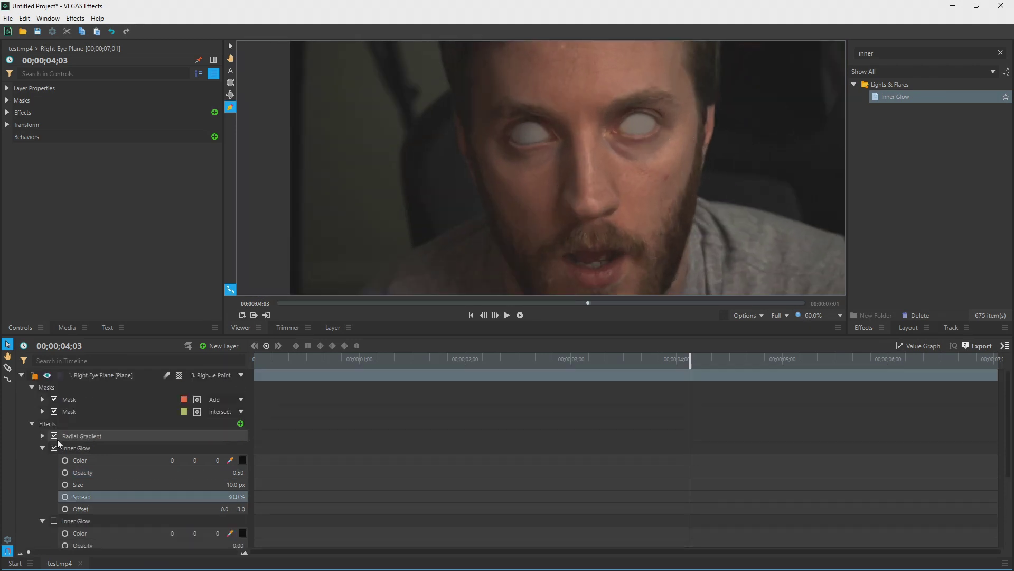
Collapse the Right Eye Plane's Inner Glow, mask and effect properties along with the layer itself.
click(44, 448)
click(43, 459)
click(32, 387)
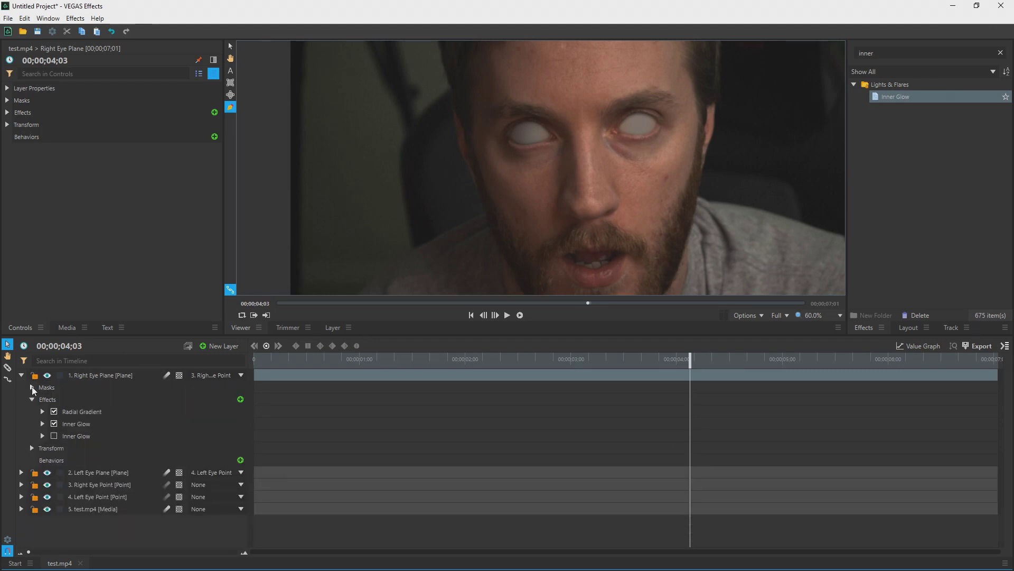
click(32, 399)
click(21, 375)
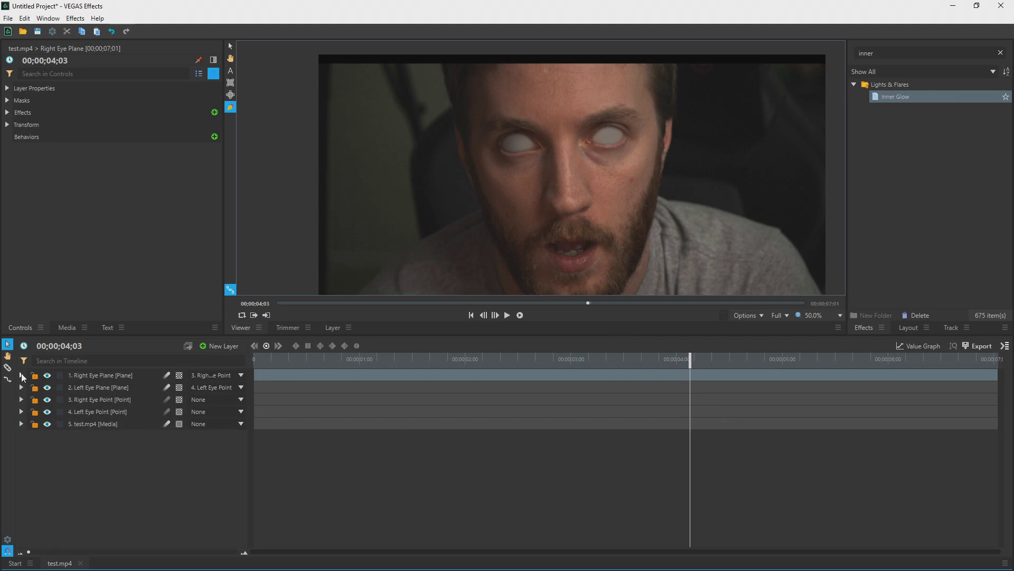
Enable keyframing for the Position and Scale of the Right Eye Plane's Add mask at 00;00;04;03.
click(22, 375)
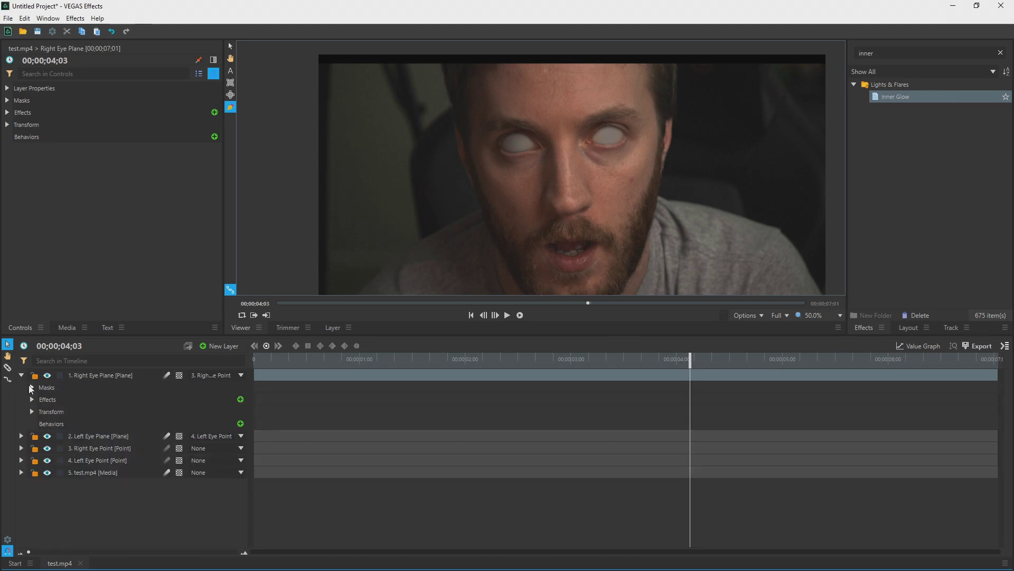
click(32, 388)
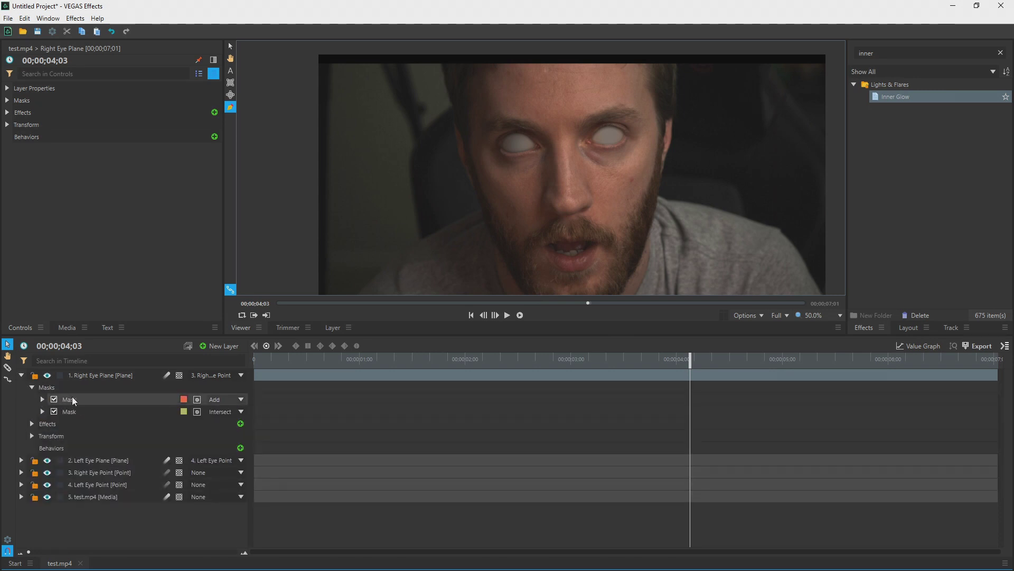
click(71, 400)
click(42, 399)
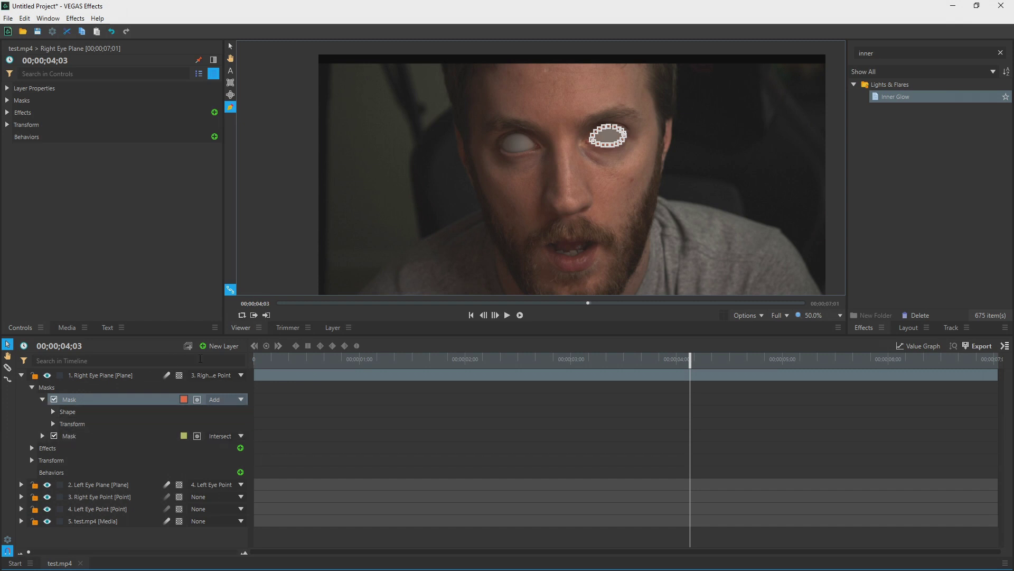
click(231, 48)
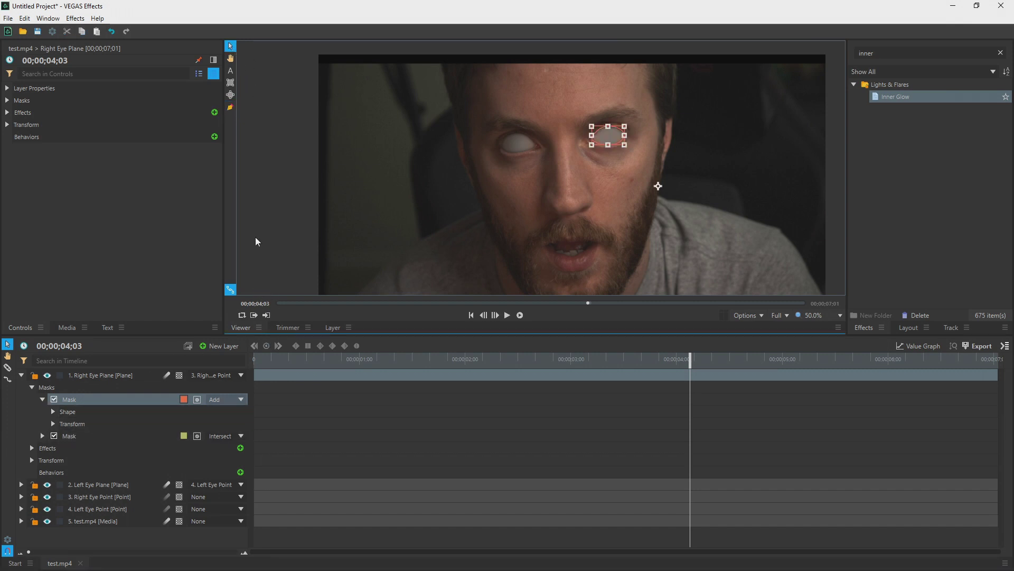
click(53, 424)
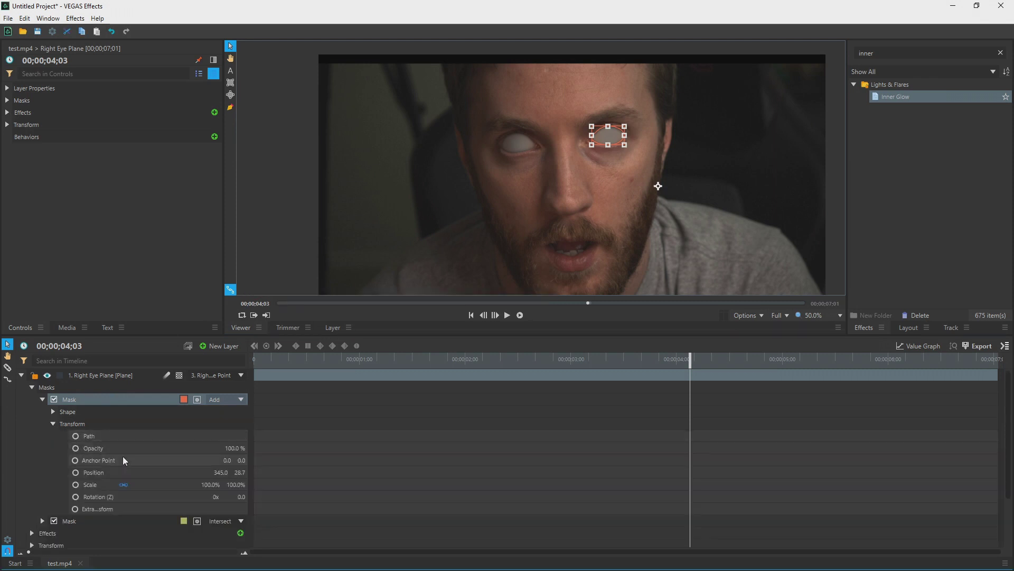
click(178, 475)
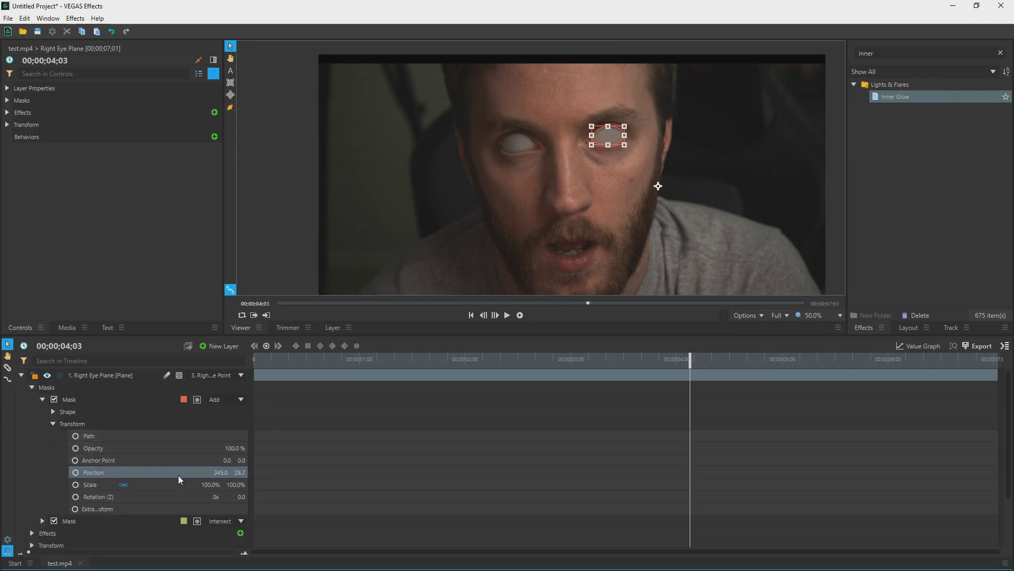
ctrl+click(180, 483)
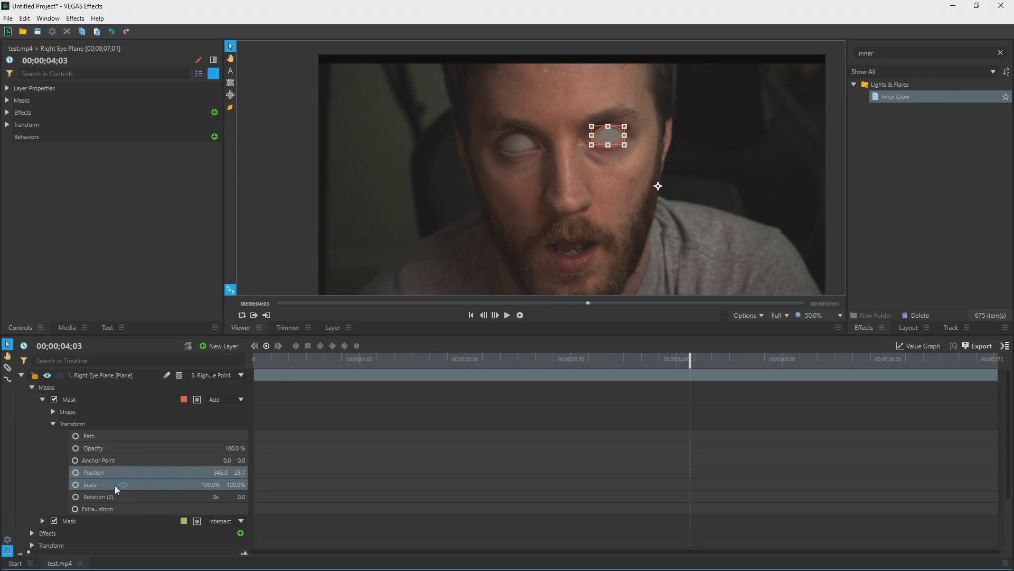
click(76, 472)
scroll(647, 121, up, 4)
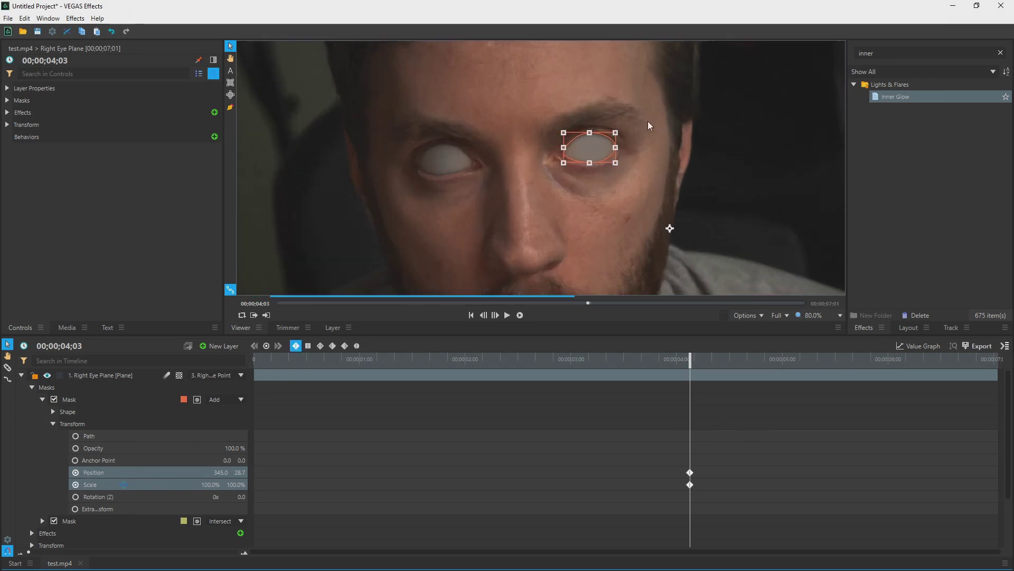
Turn off the Right Eye Plane's Add mask and keyframe its Position and Scale at 00;00;04;23, raising its upper edge to 105.6% vertical scale.
click(54, 399)
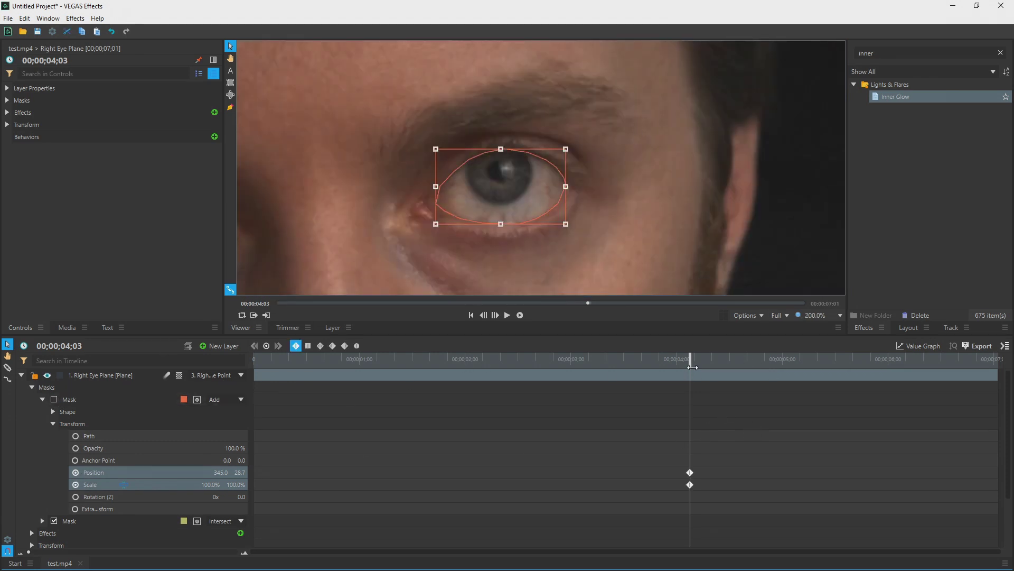
drag(690, 364, 778, 361)
click(267, 346)
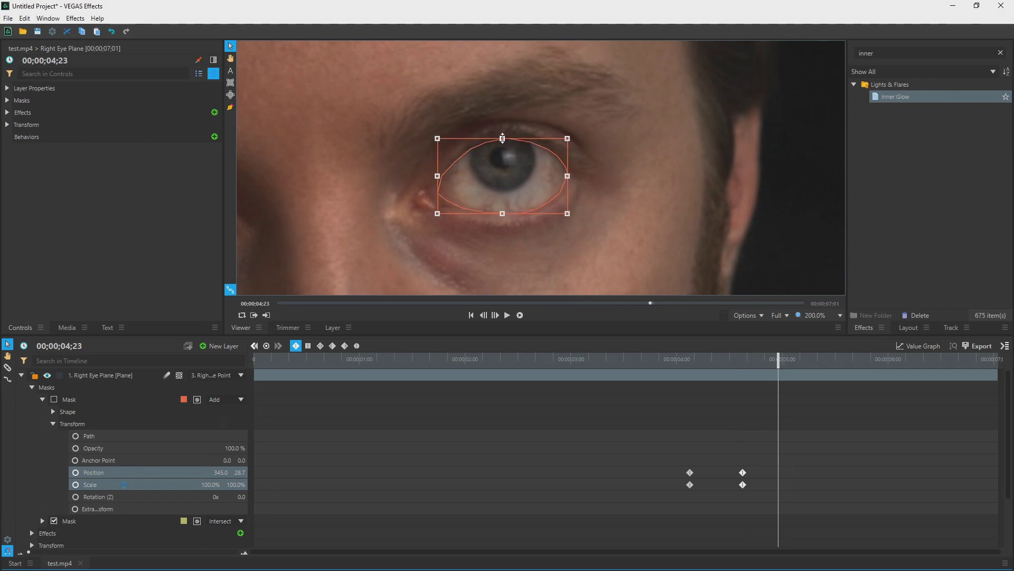
drag(502, 139, 502, 136)
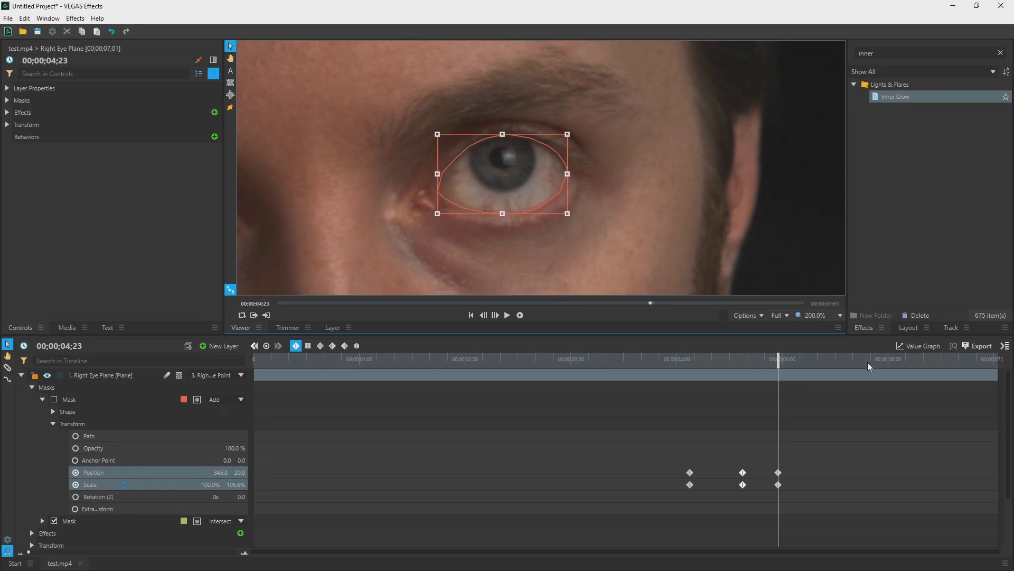
Keyframe the Right Eye Plane's Add mask back to 00;00;02;16, flattening it at that frame to -21.2% vertical scale over the closed eye.
drag(777, 357, 538, 363)
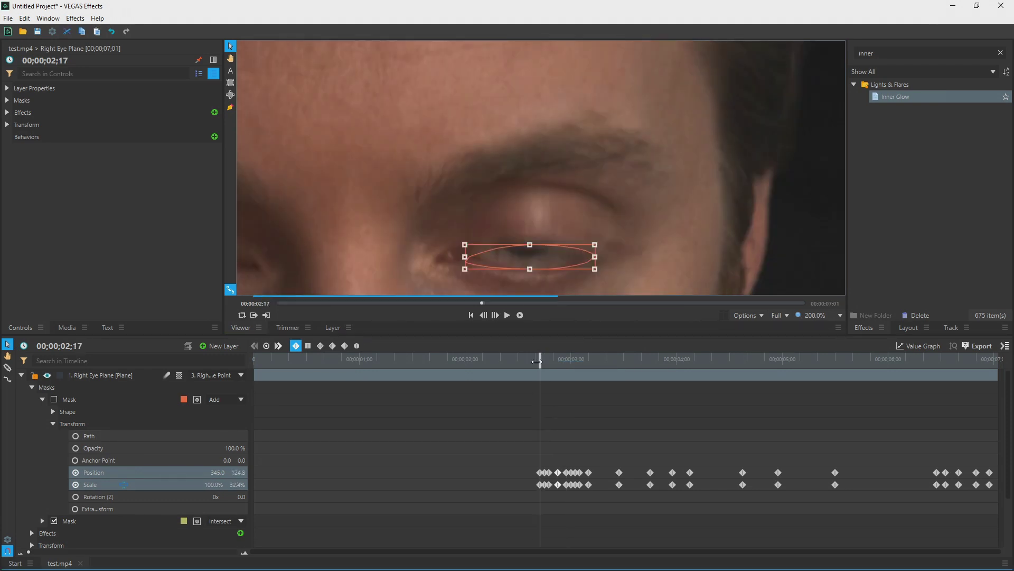
click(535, 358)
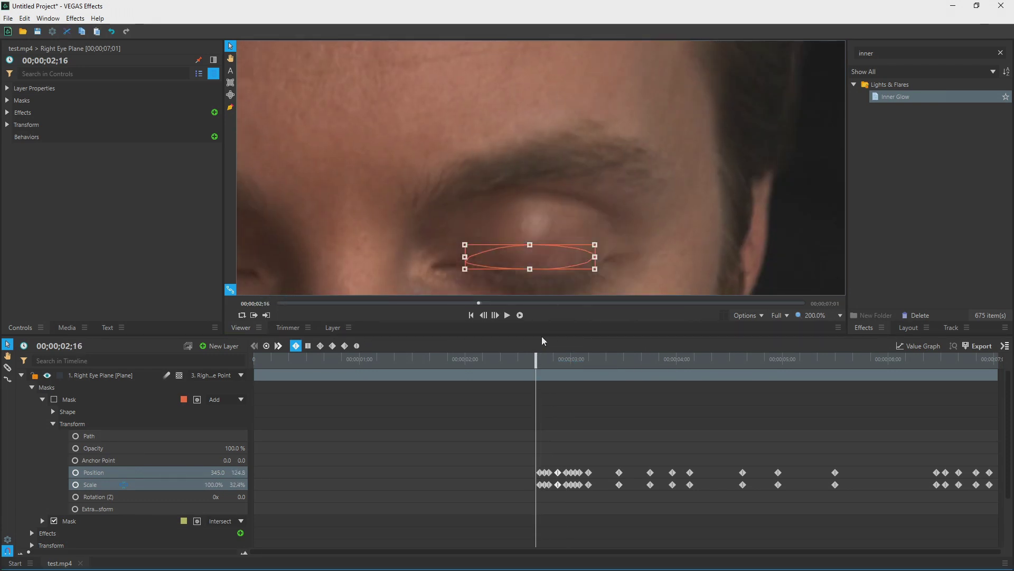
scroll(612, 145, down, 1)
scroll(580, 222, up, 2)
drag(575, 142, 578, 182)
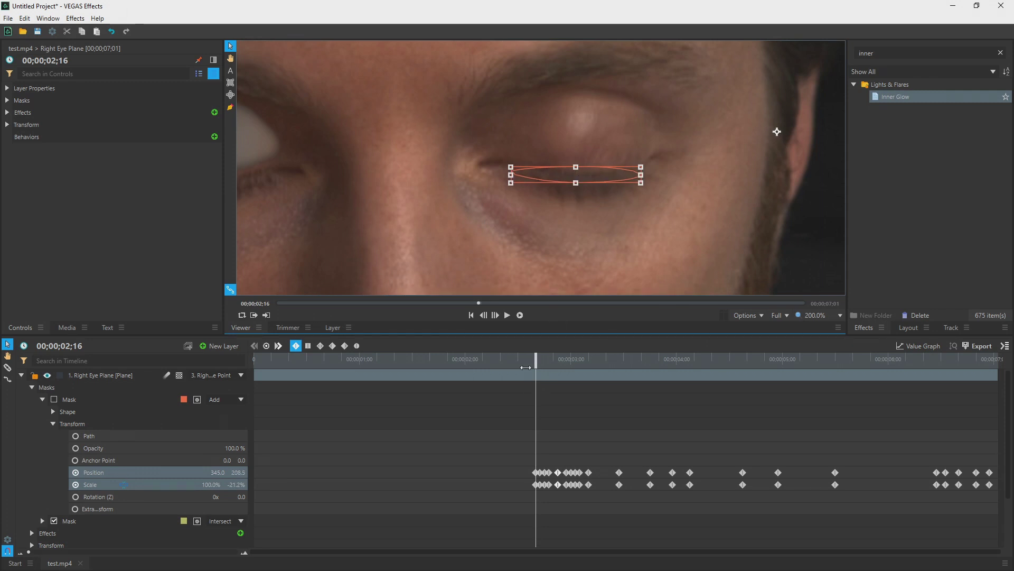
Enable Rotation (Z) keyframing on the Add mask and fit it to the barely open eye at 00;00;02;17, with 7.0 rotation and 34.5% vertical scale.
click(76, 498)
drag(535, 363, 540, 358)
drag(645, 141, 626, 160)
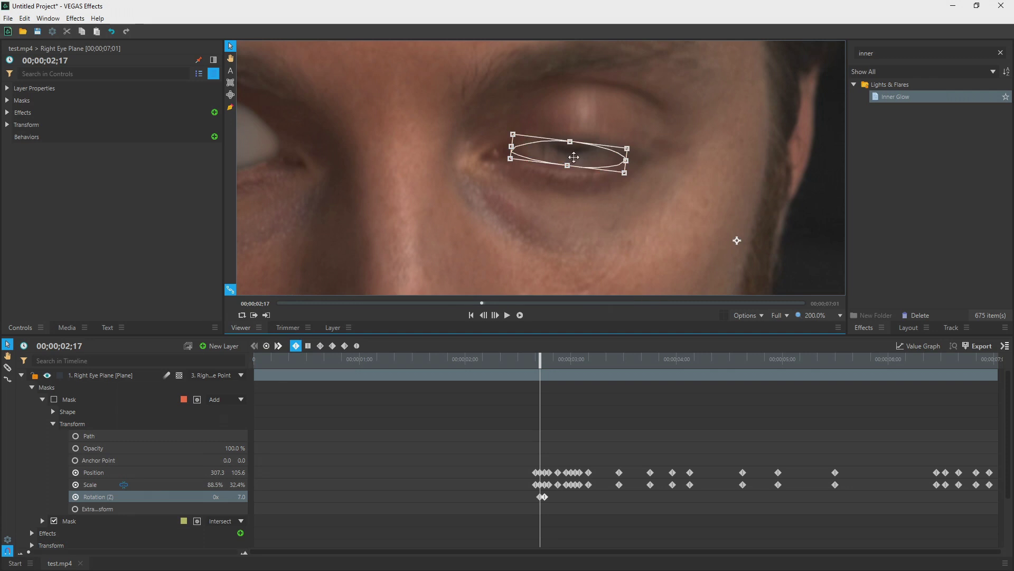
drag(570, 142, 571, 150)
Keyframe the Right Eye Plane's Add mask Opacity at 0.0% on 00;00;02;16 and 100.0% on 00;00;02;17.
key(comma)
click(75, 448)
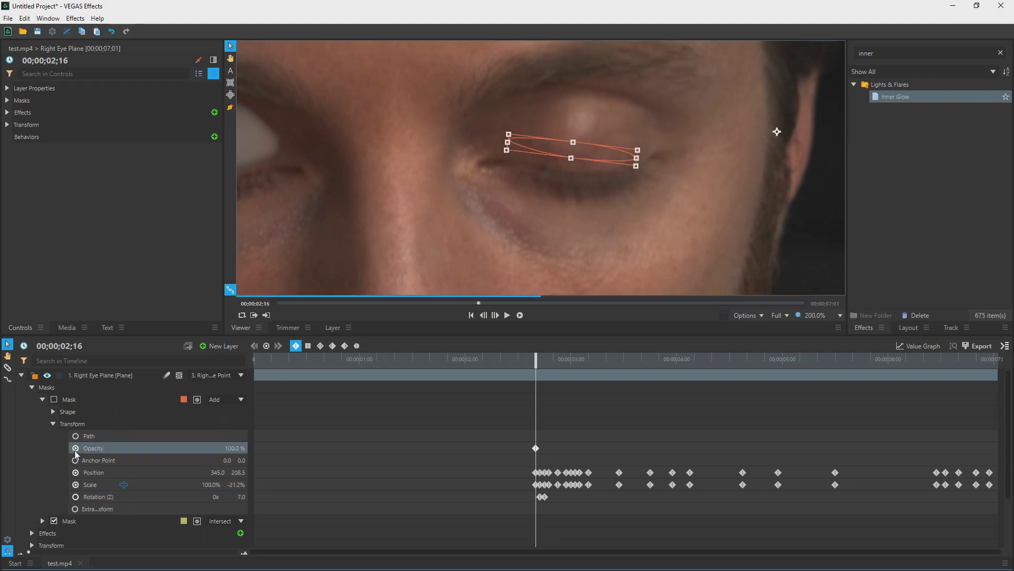
drag(541, 363, 544, 363)
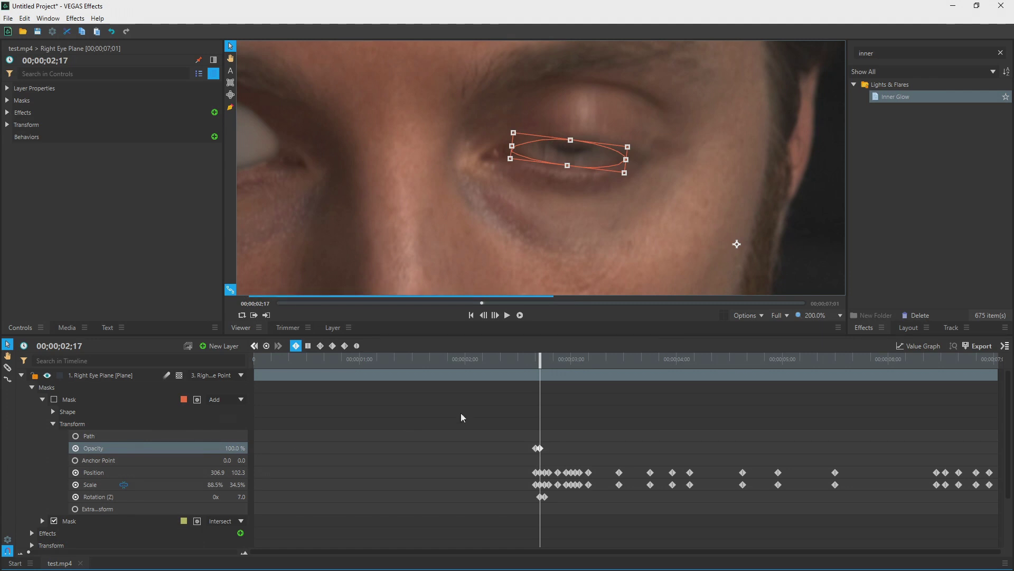
drag(540, 363, 535, 364)
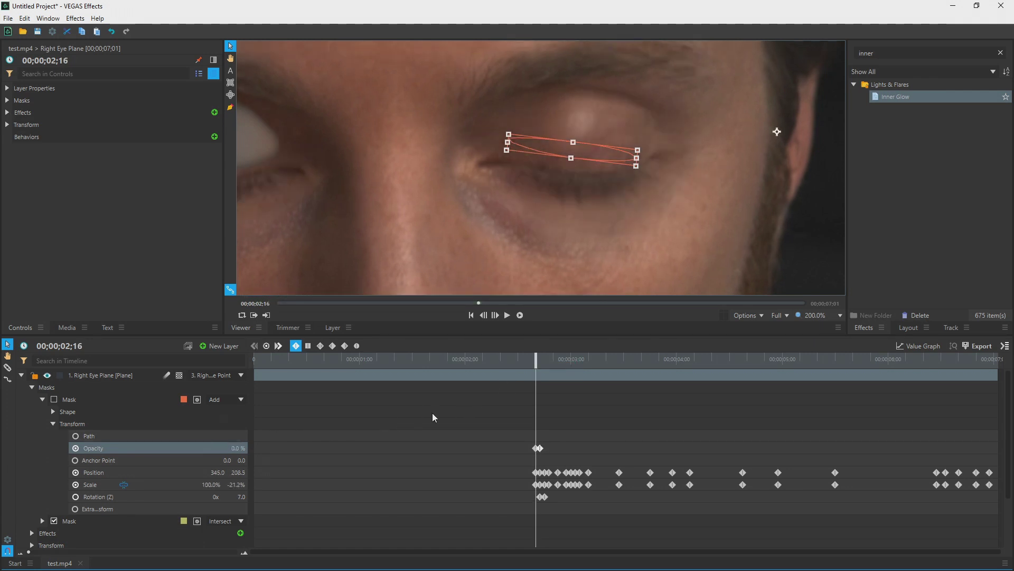
Turn the Right Eye Plane's Add mask back on and scrub through the footage to check the blank eye.
click(55, 400)
click(407, 374)
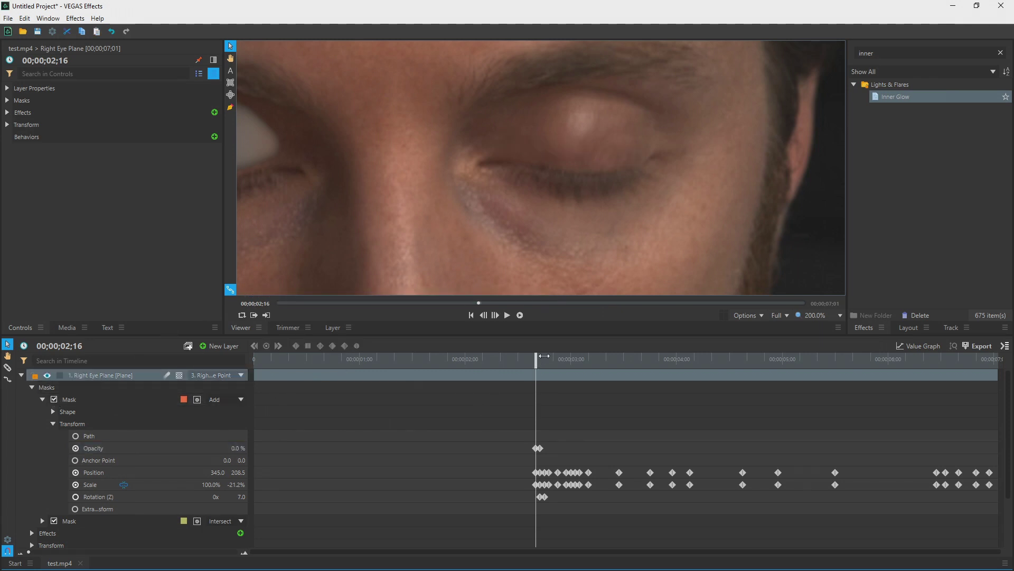
drag(538, 360, 633, 360)
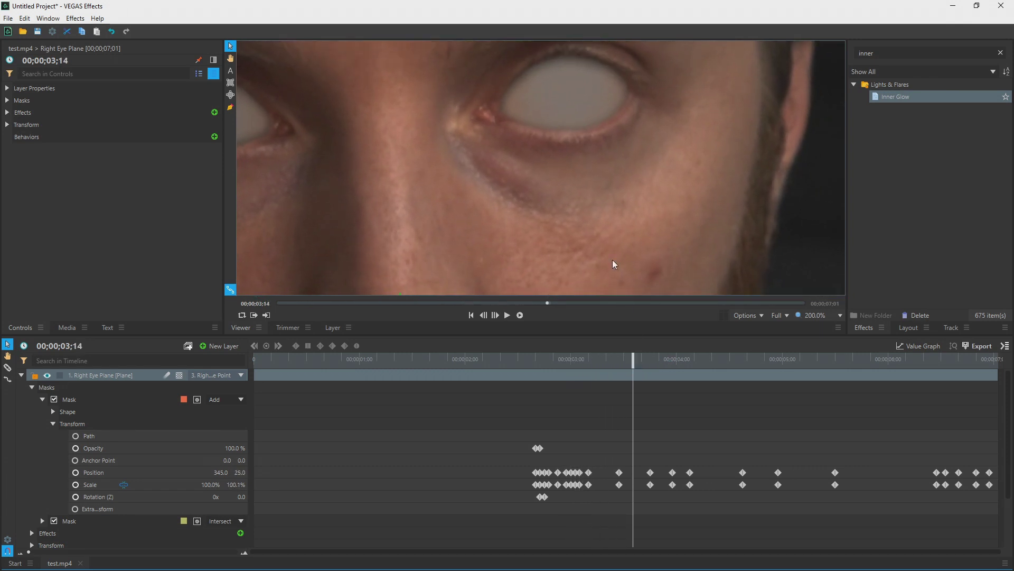
scroll(602, 185, up, 2)
drag(633, 359, 842, 372)
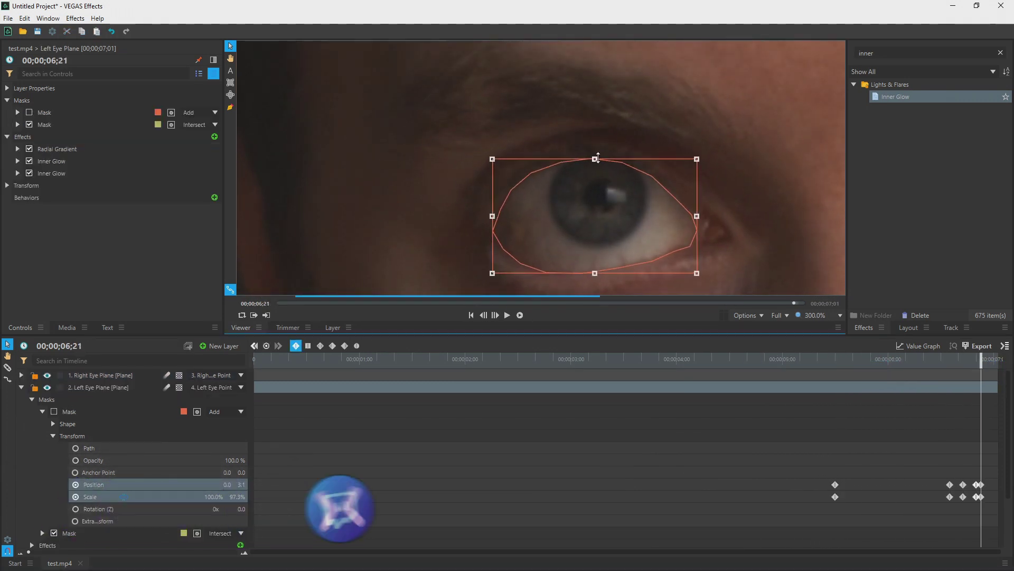
Keyframe the Left Eye Plane's Add mask backward from 00;00;06;21 to 00;00;02;17, reshaping it to follow the closing eye.
drag(981, 359, 602, 357)
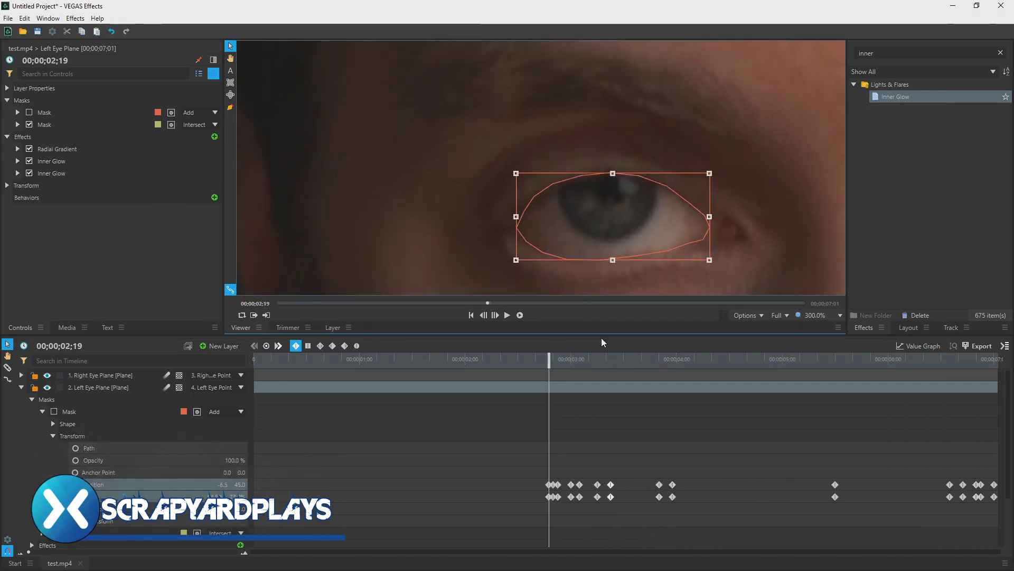
drag(549, 360, 540, 359)
scroll(613, 216, down, 1)
drag(534, 173, 552, 179)
Turn the Left Eye Plane's Add mask back on and enable Opacity keyframing for it at 00;00;02;16.
drag(540, 360, 535, 359)
click(54, 411)
click(76, 460)
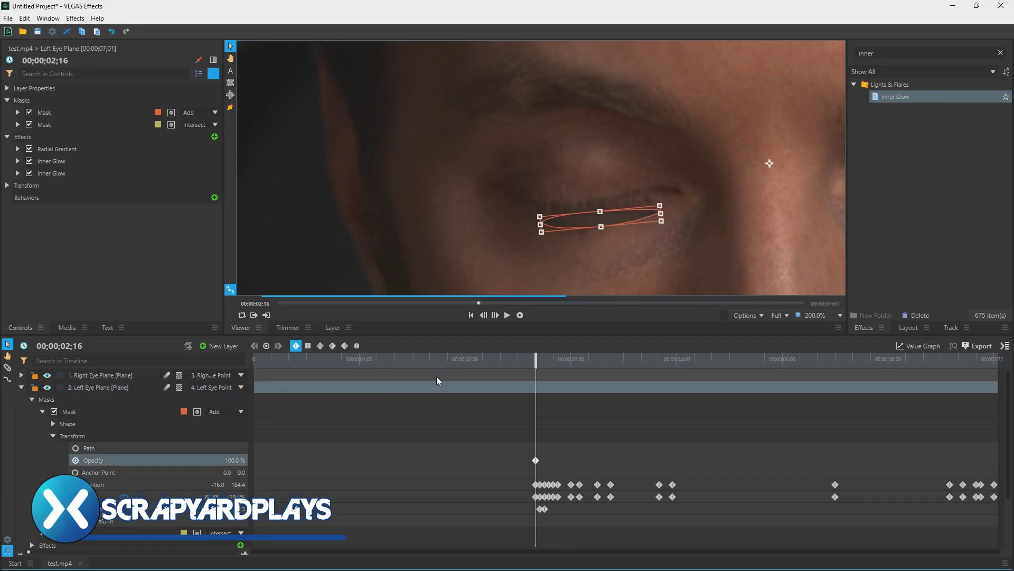